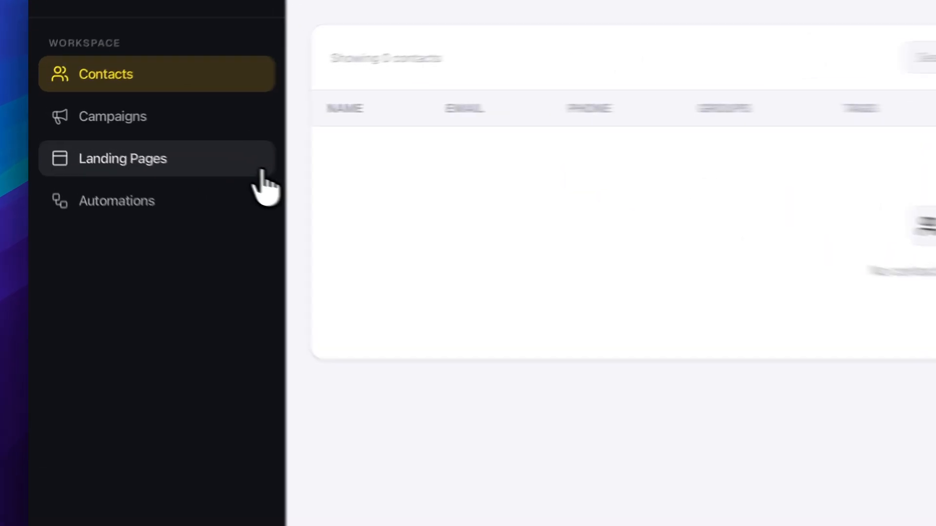
# Start a new landing page with the name "Demo Page" and the page title "Demo 1".
pyautogui.click(279, 181)
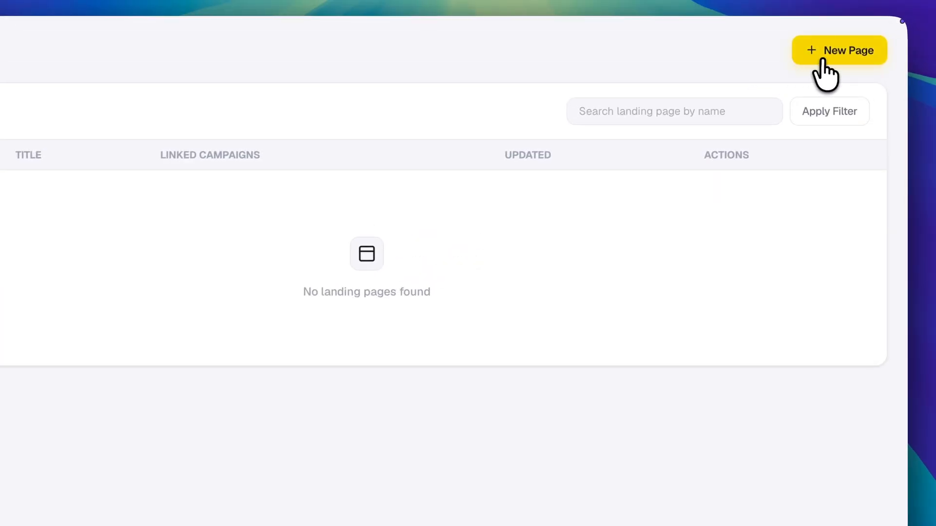
pyautogui.click(823, 58)
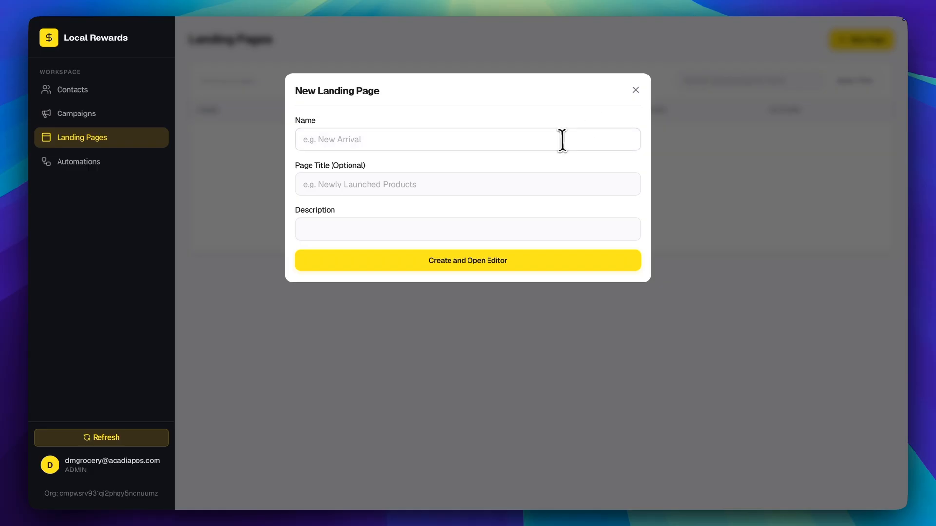
pyautogui.click(559, 142)
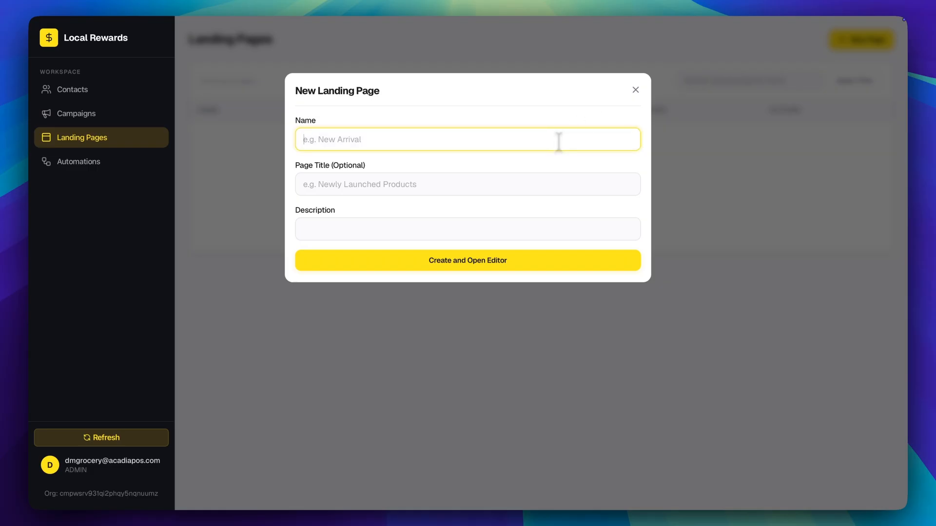
pyautogui.write('Demo Page')
pyautogui.click(534, 178)
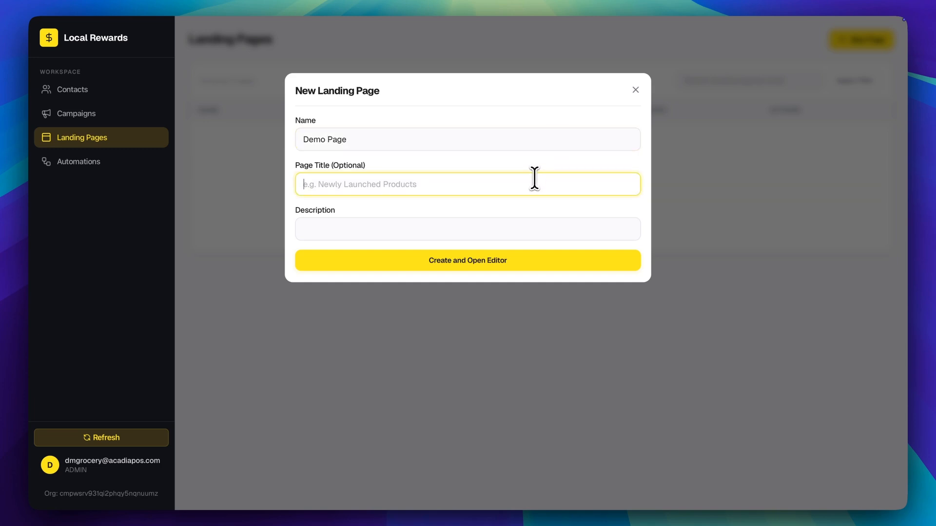
pyautogui.write('Demo 1')
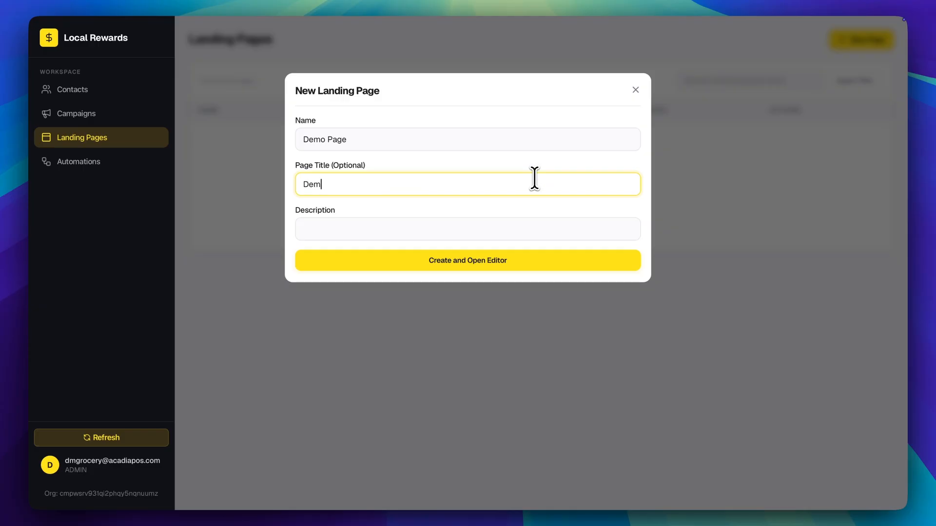
# Set the description to "Demo Landing Page - Customer Rewards" and create the page, opening it in the editor.
pyautogui.click(505, 225)
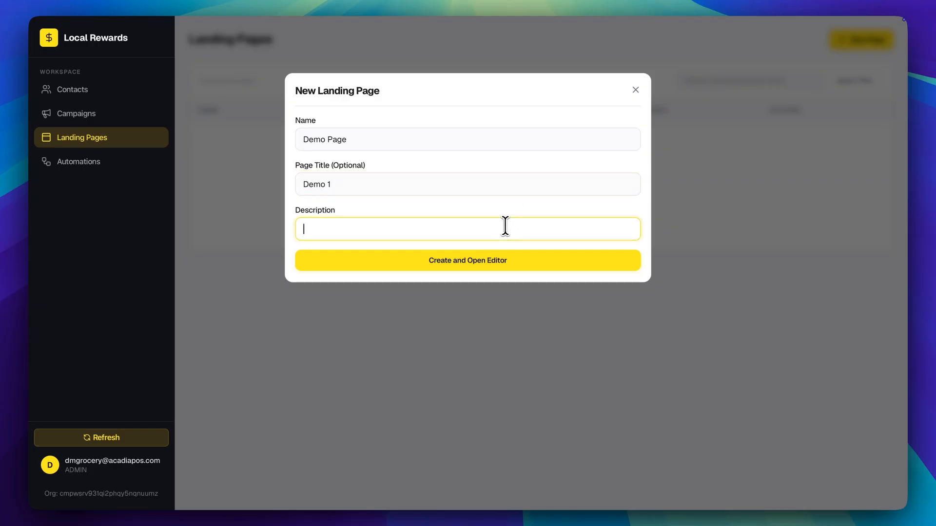
pyautogui.write('Demo Landing A')
pyautogui.press('BackSpace')
pyautogui.write('PAge-')
pyautogui.press('BackSpace')
pyautogui.press('BackSpace')
pyautogui.press('BackSpace')
pyautogui.write('age - Customer R')
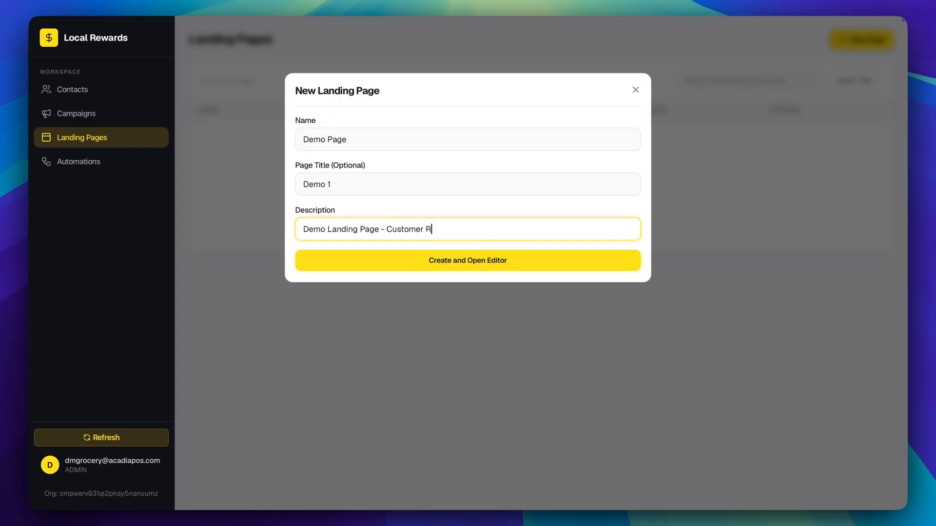
pyautogui.write('ewards')
pyautogui.click(514, 264)
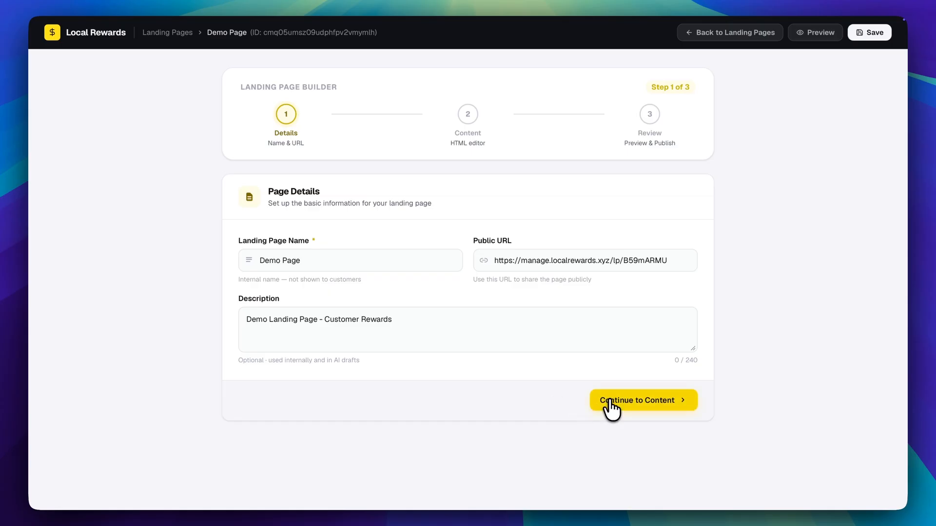
# Continue to the Content stage and look over the AI Assistant and the sample code in the HTML editor.
pyautogui.click(610, 404)
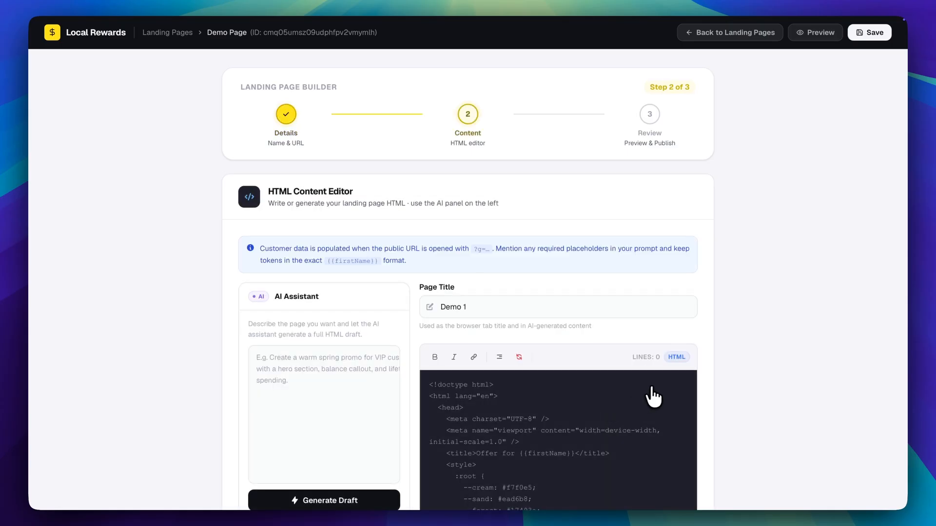
pyautogui.scroll(-1, 778, 307)
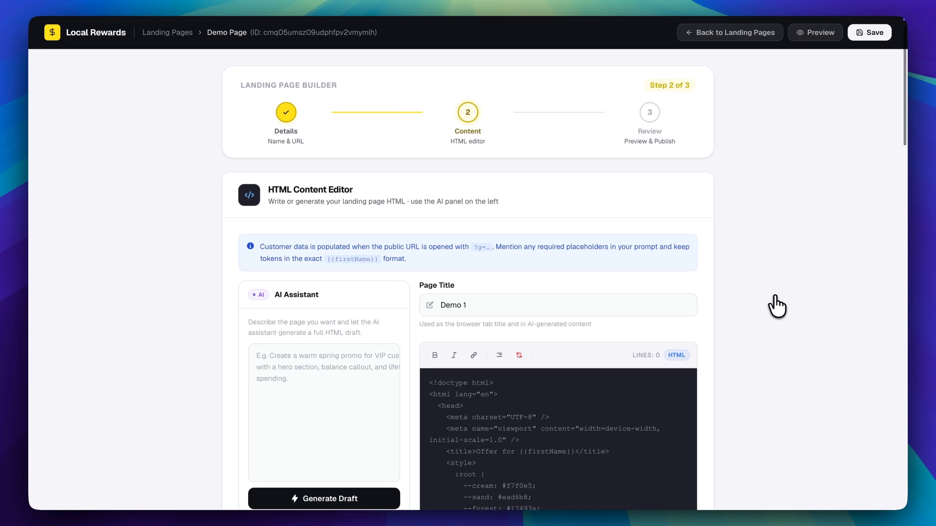
pyautogui.scroll(-3, 777, 306)
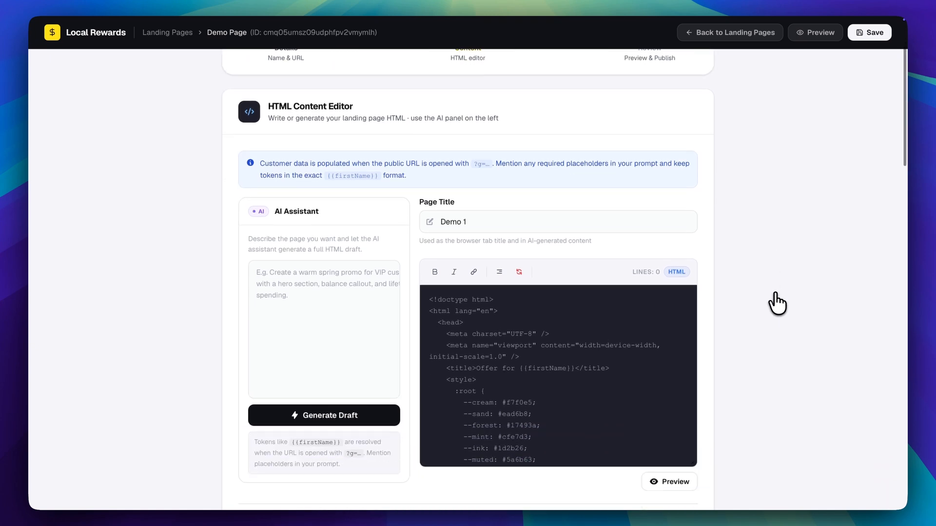
pyautogui.scroll(-1, 778, 305)
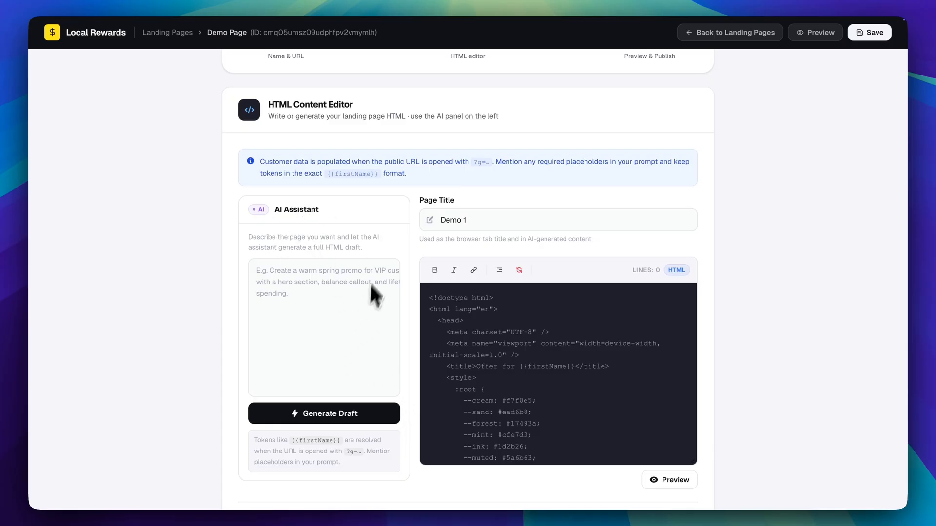
pyautogui.scroll(-1, 337, 287)
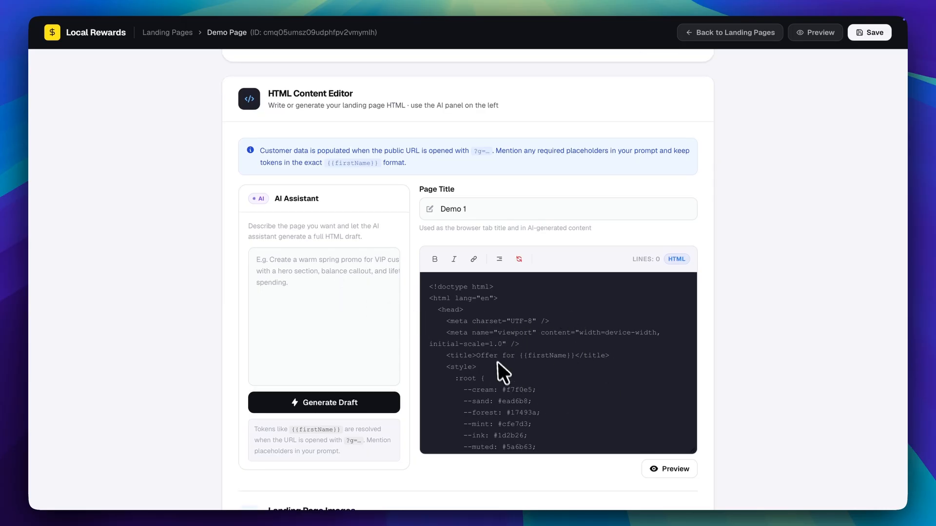
pyautogui.scroll(-10, 505, 370)
pyautogui.scroll(-10, 505, 370)
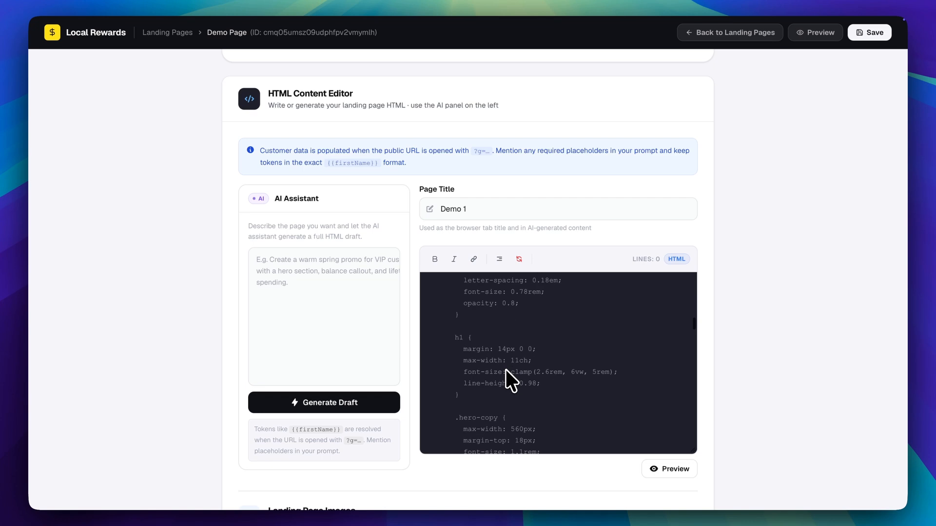
pyautogui.scroll(20, 506, 369)
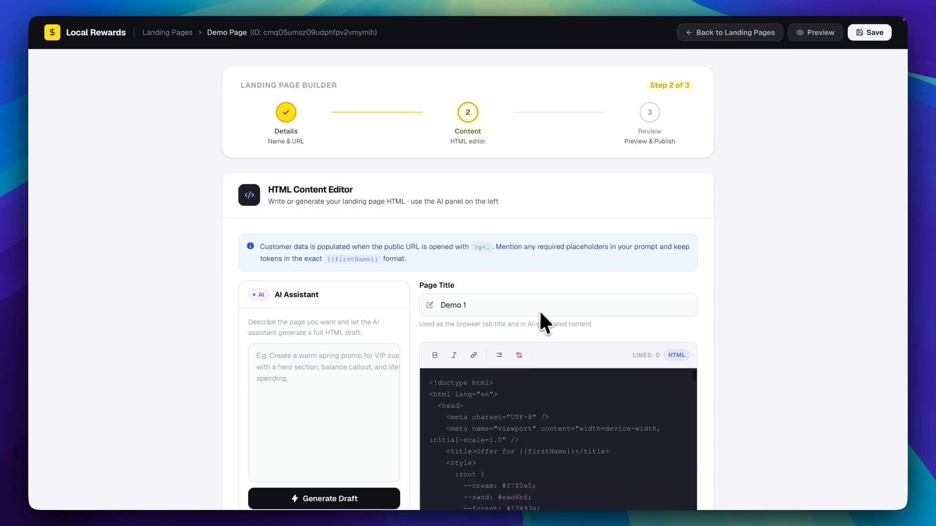
# Examine the Landing Page Images section, including its ten image slots, their tokens and the upload and insert options.
pyautogui.scroll(-5, 710, 282)
pyautogui.scroll(1, 709, 283)
pyautogui.scroll(-5, 710, 283)
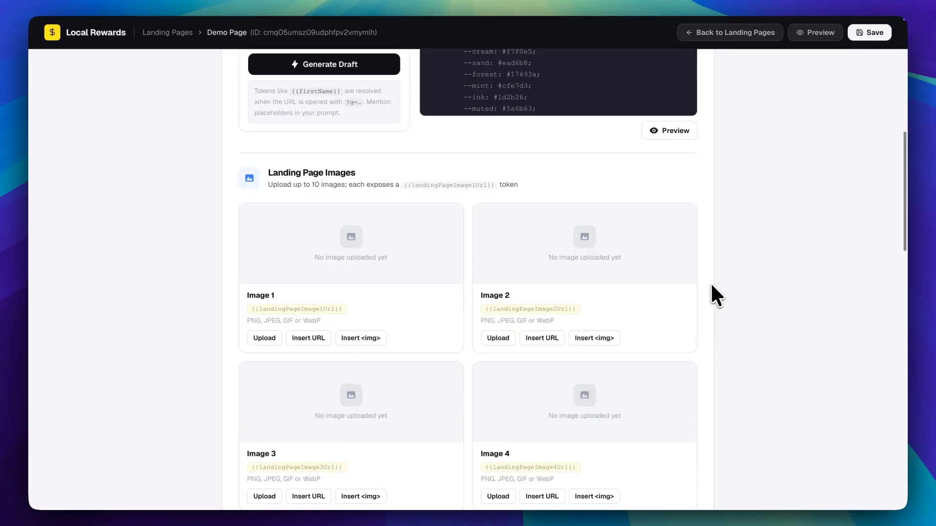
pyautogui.scroll(-2, 712, 285)
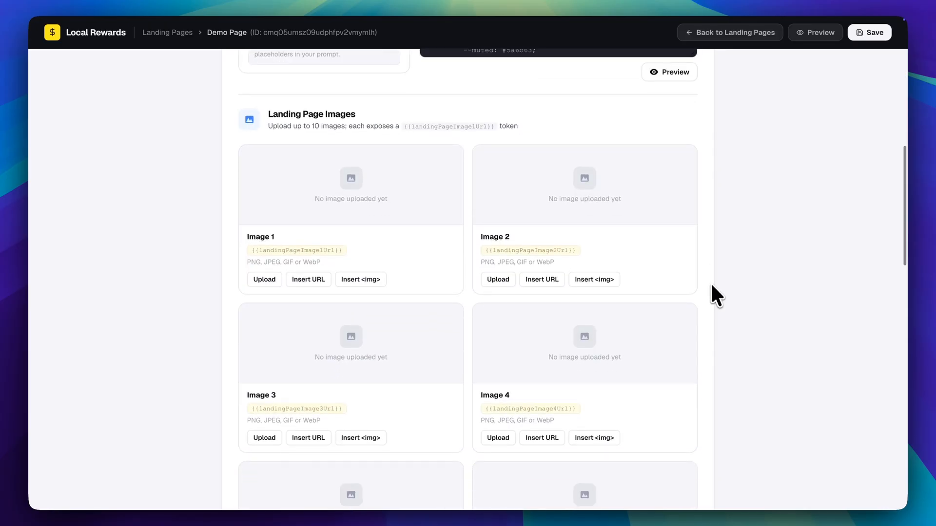
pyautogui.scroll(-1, 711, 286)
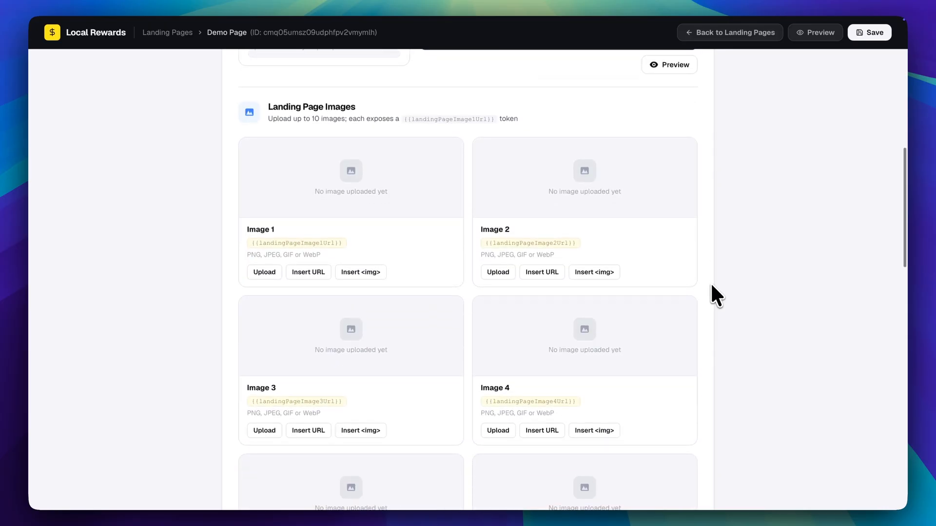
pyautogui.scroll(-1, 711, 287)
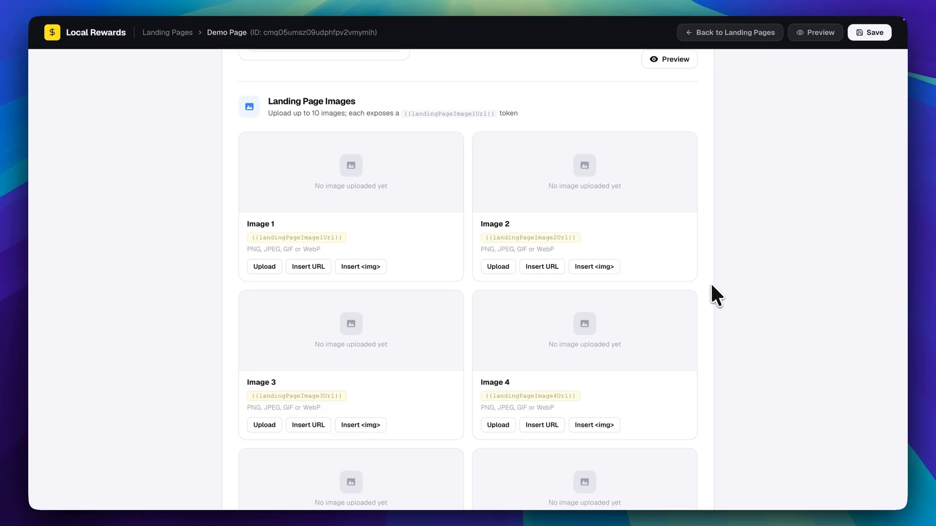
pyautogui.scroll(-3, 710, 287)
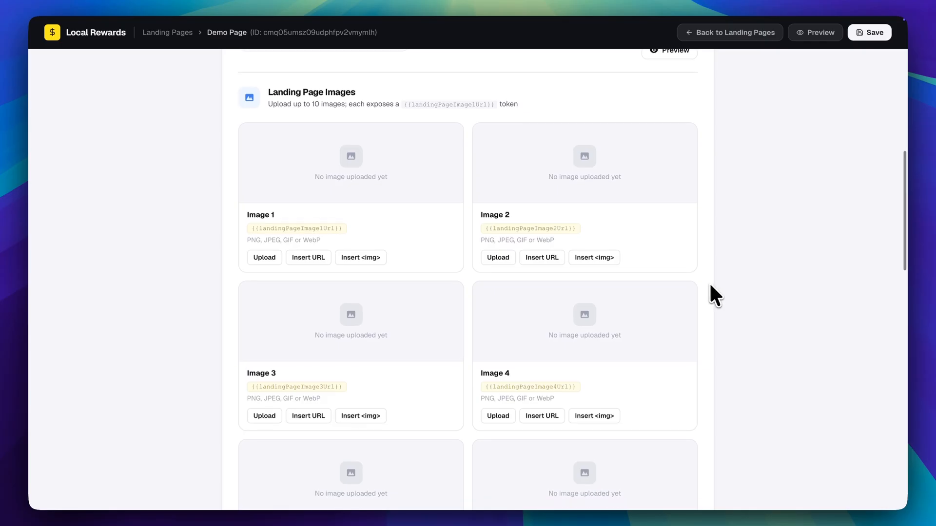
pyautogui.scroll(-10, 711, 288)
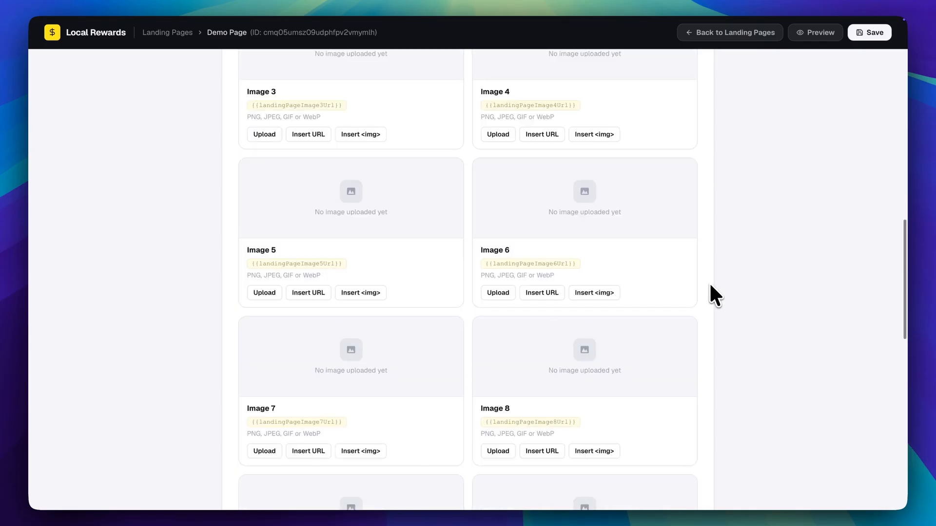
pyautogui.scroll(-5, 711, 287)
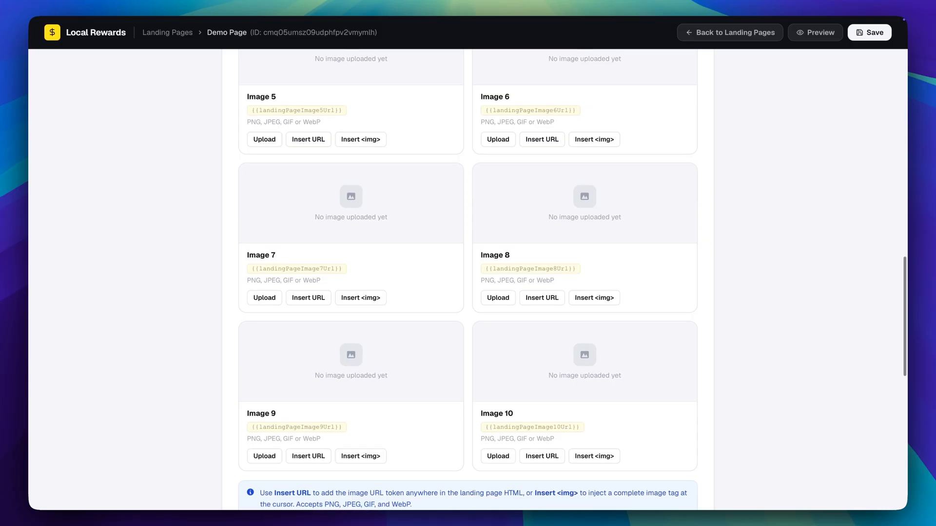
pyautogui.scroll(16, 708, 282)
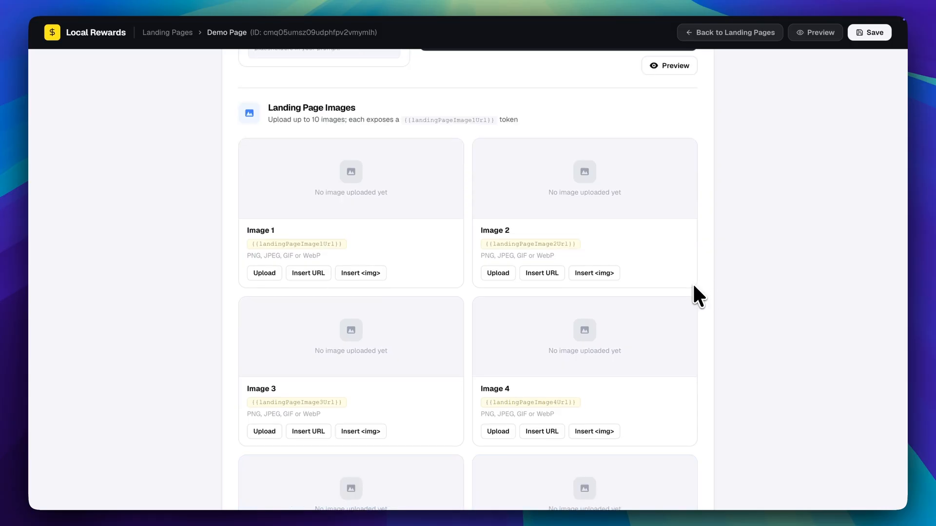
pyautogui.scroll(-11, 692, 285)
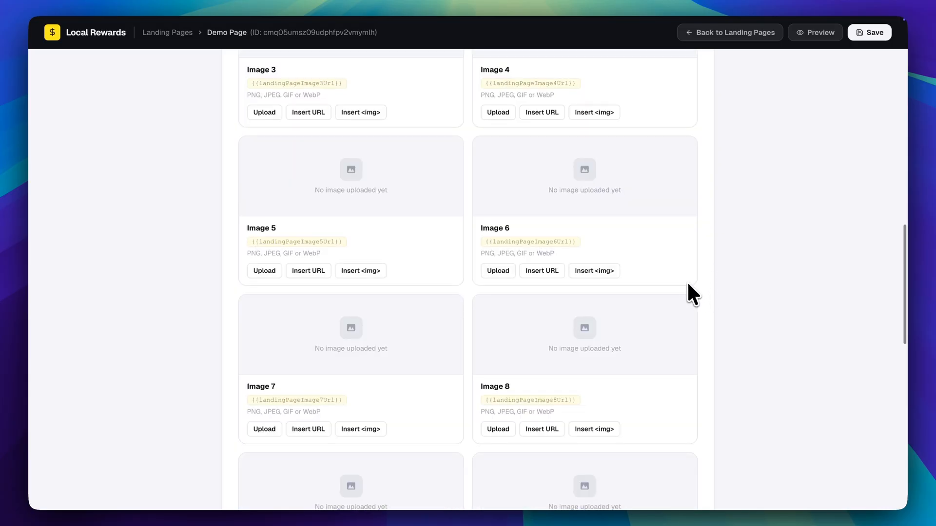
# Examine the list of supported placeholders for customer details, balance, spending, dates and address.
pyautogui.scroll(-16, 688, 284)
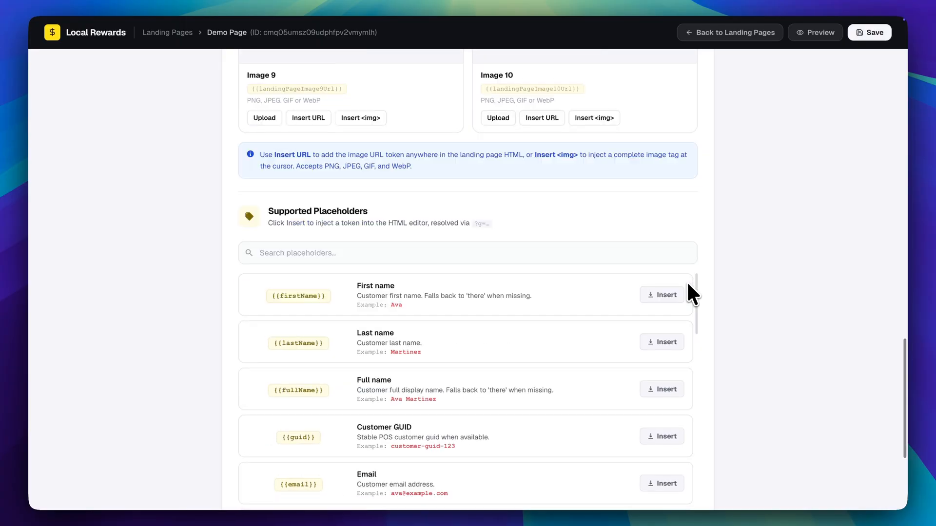
pyautogui.scroll(1, 695, 285)
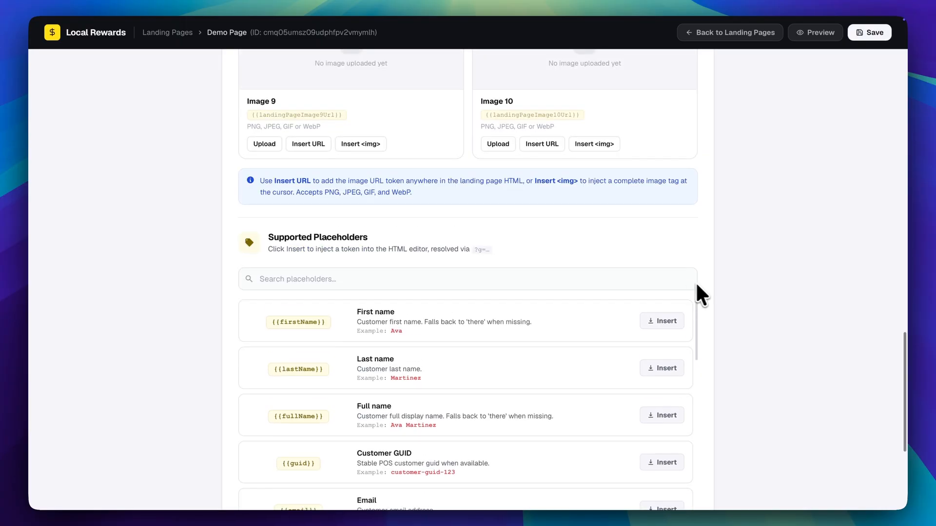
pyautogui.scroll(-7, 697, 287)
pyautogui.scroll(2, 707, 287)
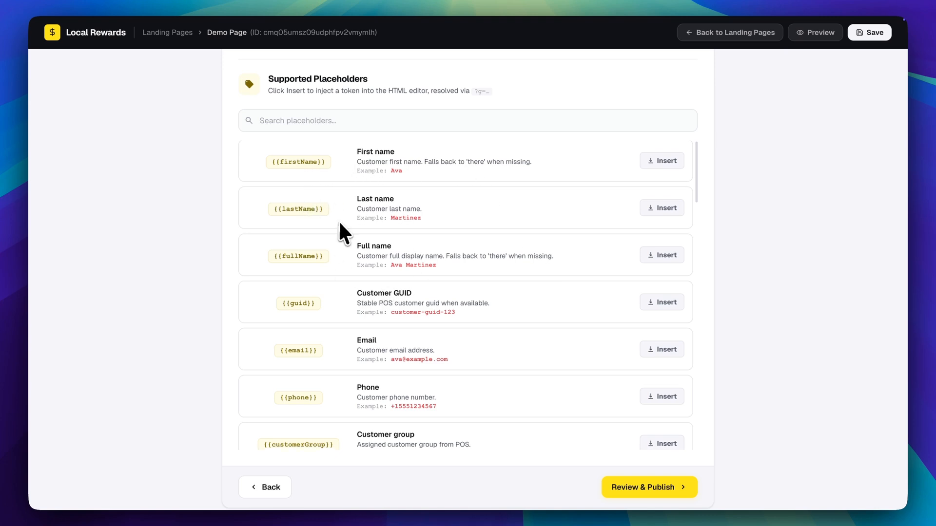
pyautogui.scroll(-2, 340, 220)
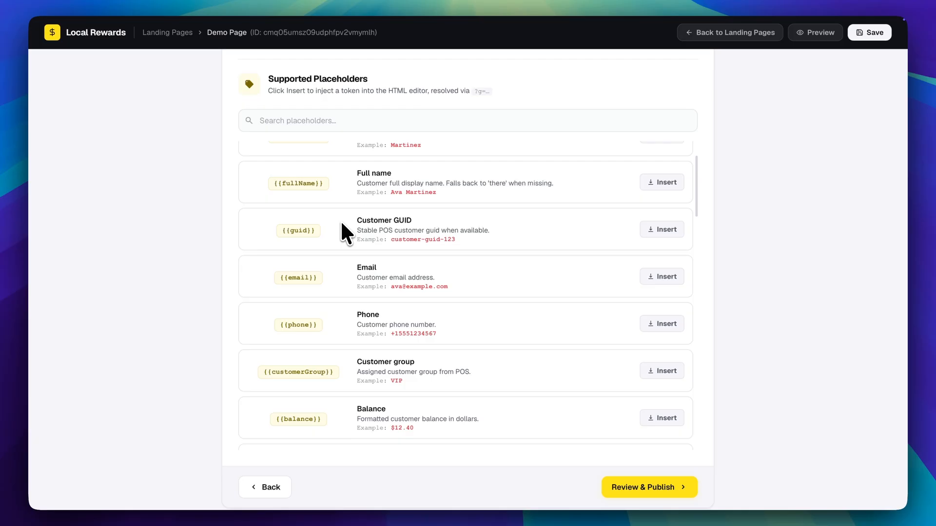
pyautogui.scroll(-5, 341, 224)
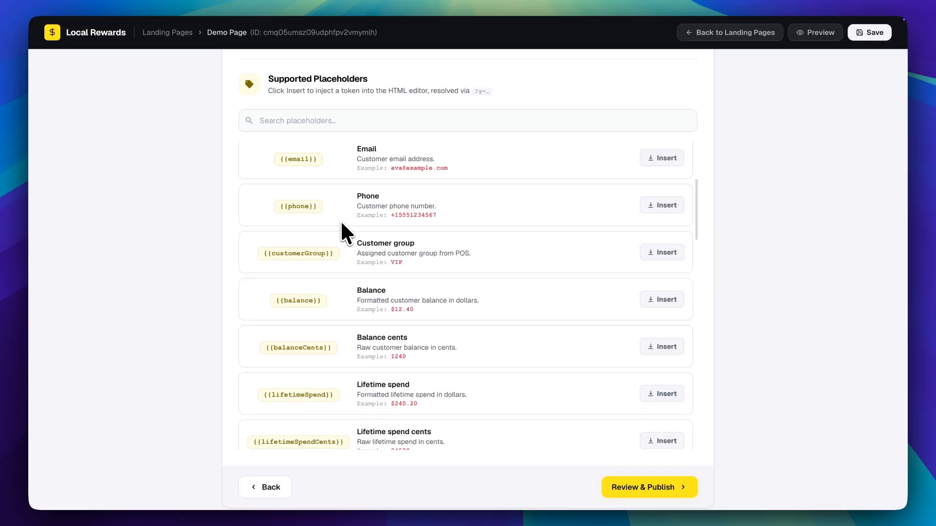
pyautogui.scroll(-5, 340, 233)
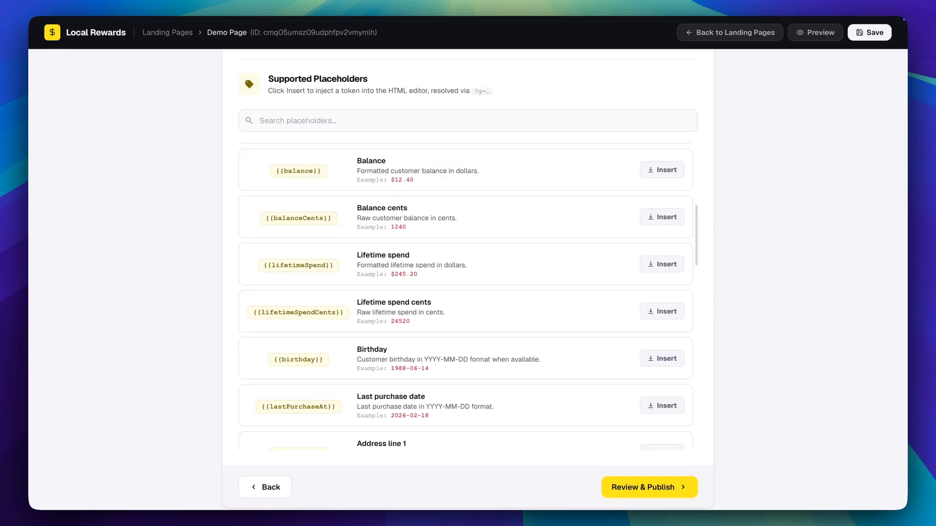
pyautogui.scroll(-5, 341, 220)
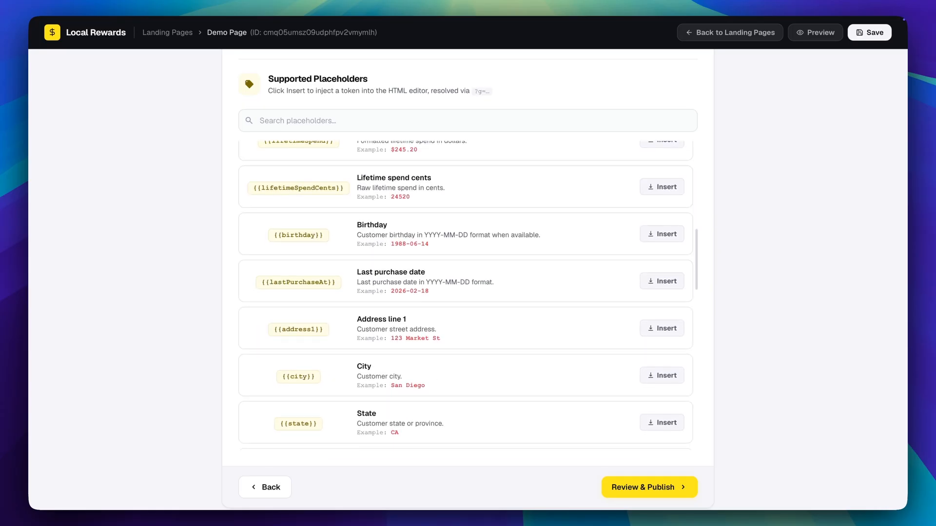
pyautogui.scroll(-6, 466, 293)
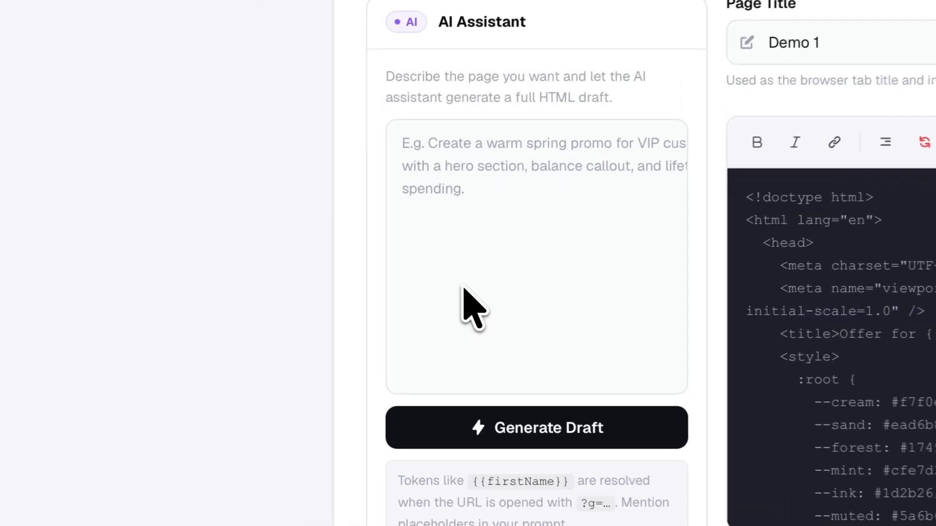
# Paste the AI Assistant prompt for a friendly Customer Rewards Program page with 100, 250 and 500 point reward tiers and a point-balance call-to-action.
pyautogui.click(309, 257)
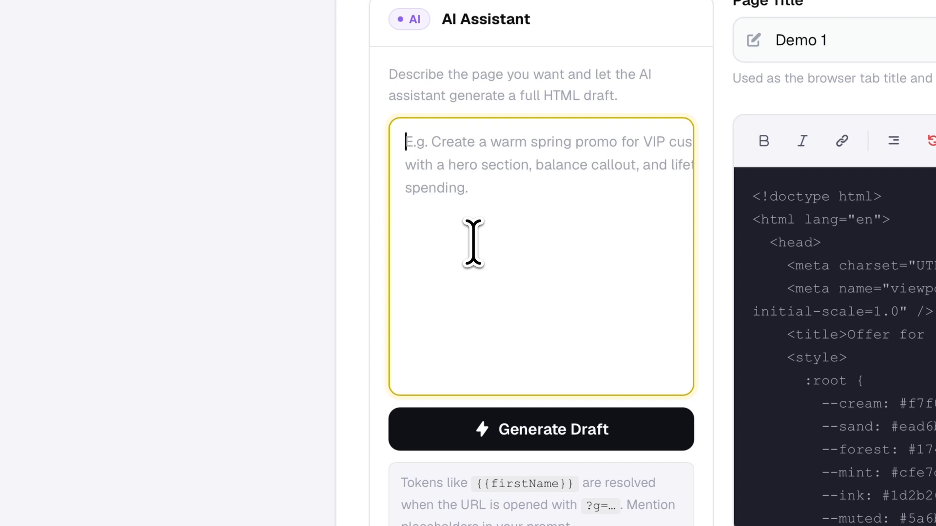
pyautogui.hotkey('ctrl', 'v')
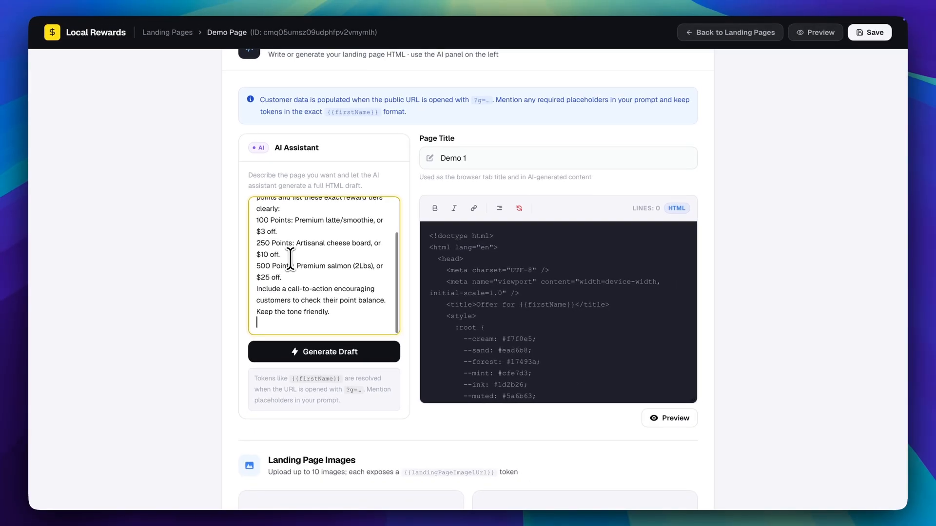
pyautogui.scroll(3, 288, 244)
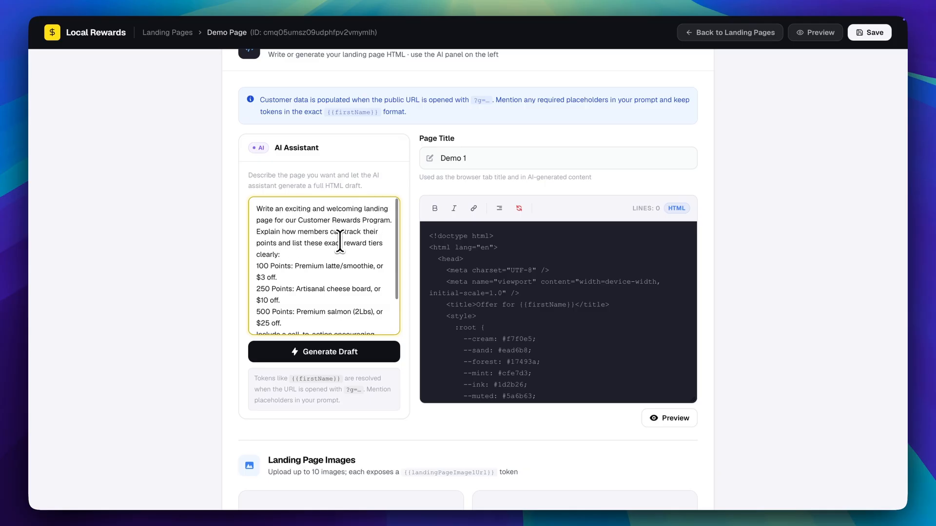
# Generate the landing page HTML draft from the rewards program prompt with the AI Assistant.
pyautogui.scroll(-3, 336, 241)
pyautogui.scroll(-2, 338, 239)
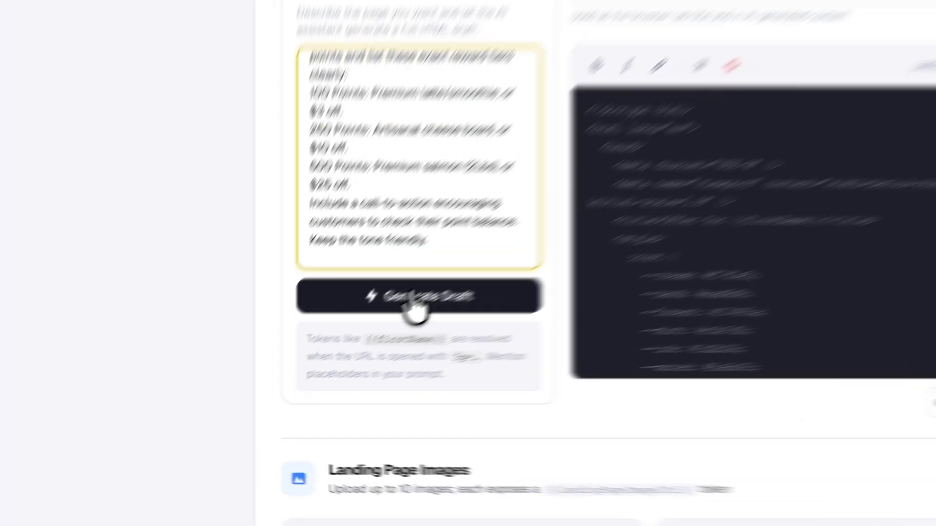
pyautogui.click(321, 350)
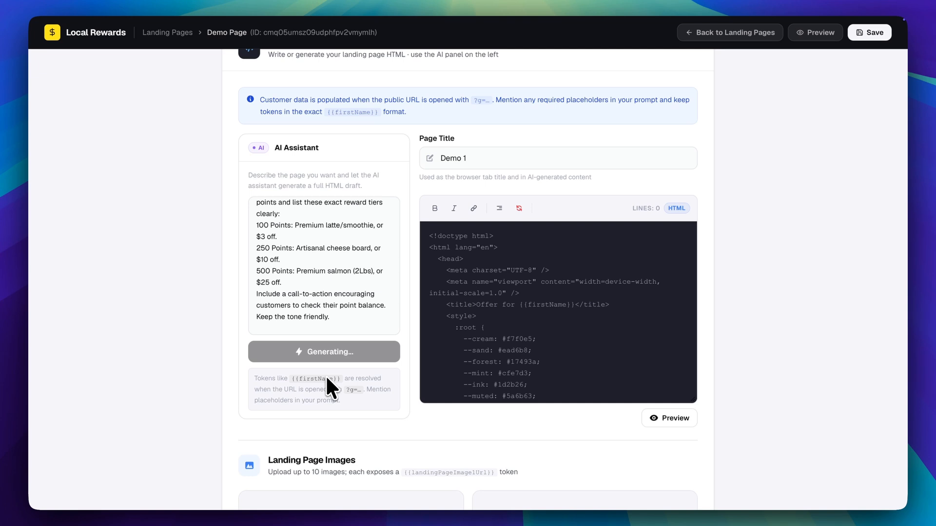
# Upload "100 points.png" from the Rewards folder to the Image 1 slot of the landing page images.
pyautogui.scroll(-1, 326, 375)
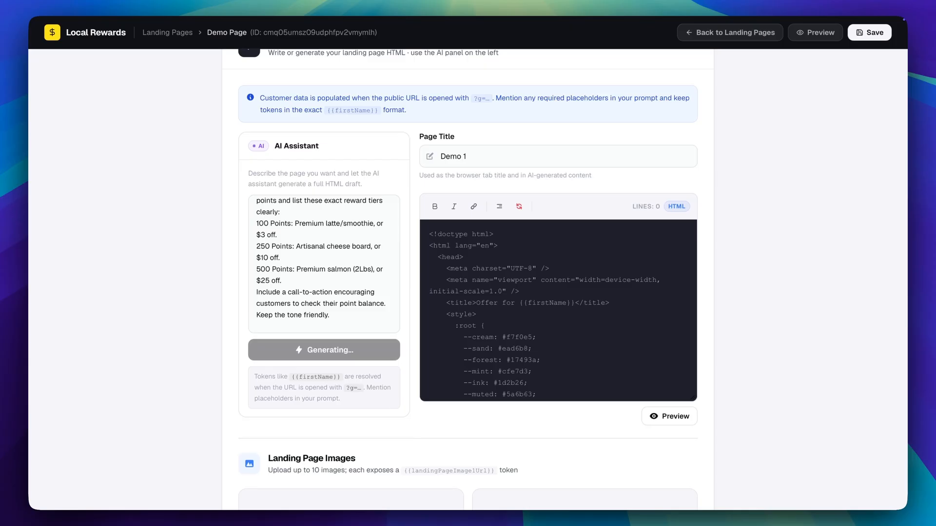
pyautogui.scroll(-3, 326, 376)
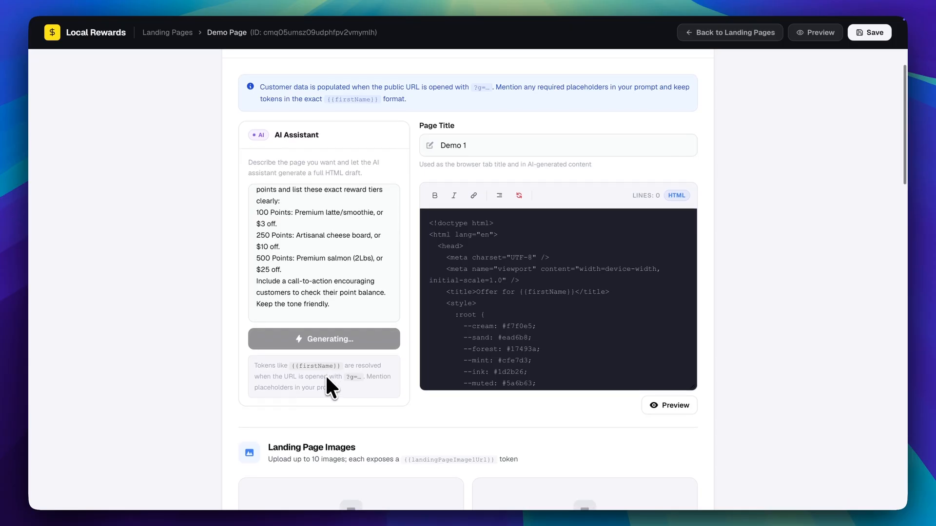
pyautogui.scroll(-5, 328, 376)
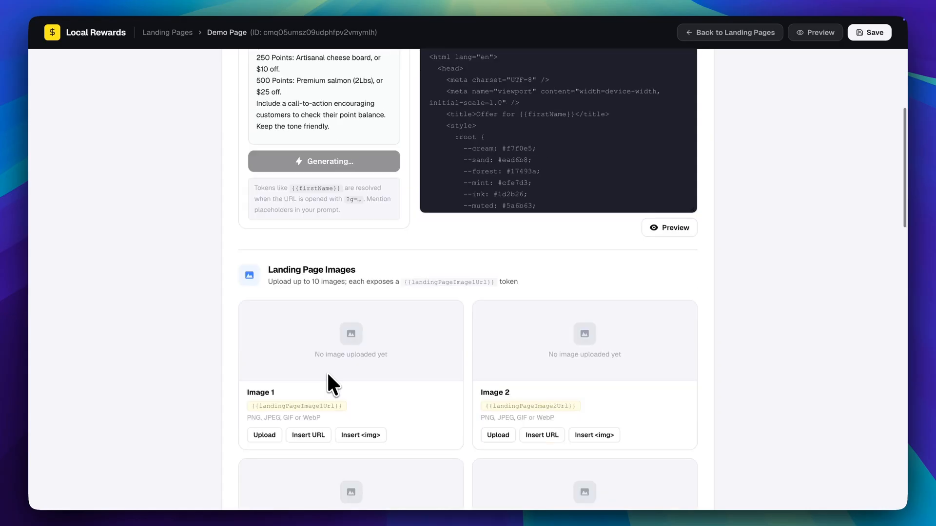
pyautogui.click(266, 431)
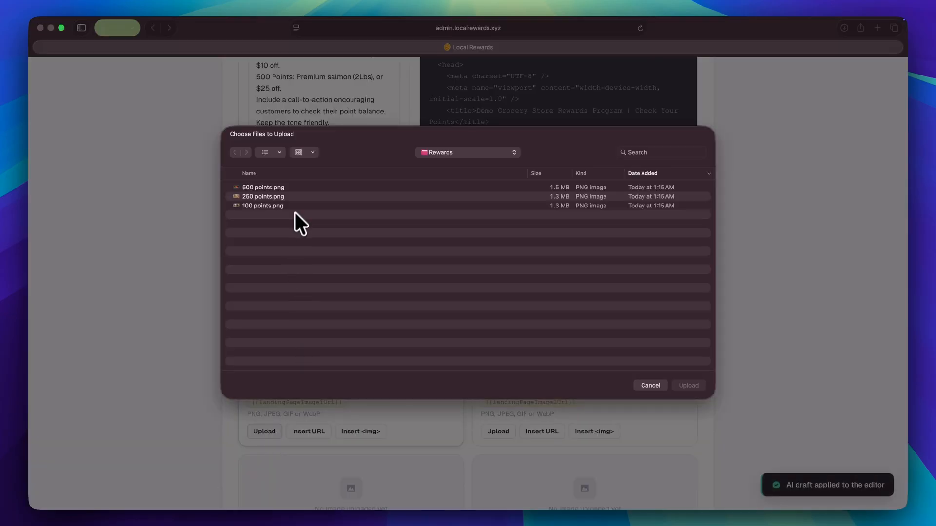
pyautogui.click(296, 206)
pyautogui.click(685, 384)
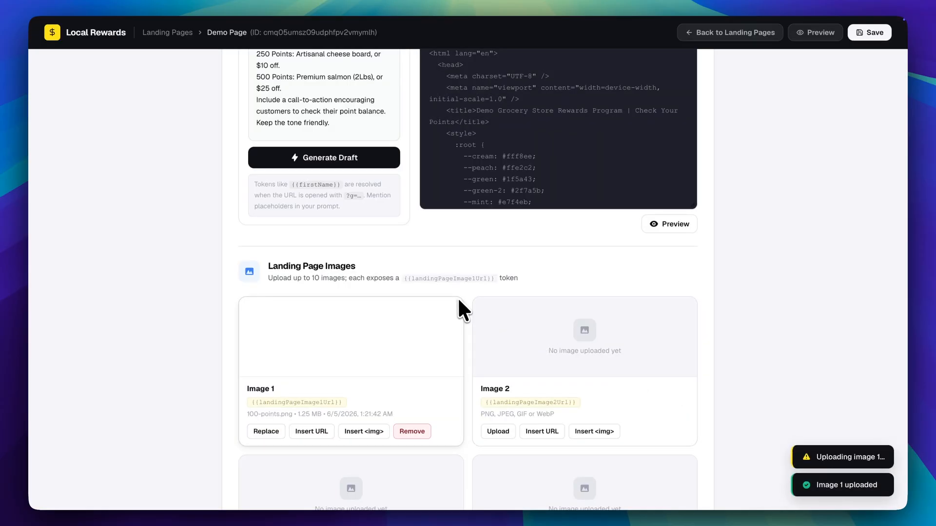
# Upload "250 points.png" from the Rewards folder to the Image 2 slot.
pyautogui.scroll(-1, 457, 296)
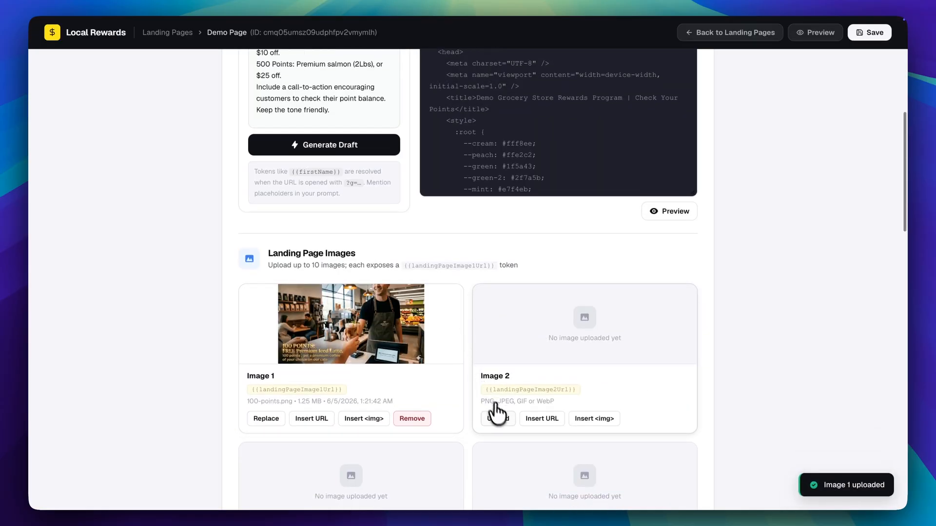
pyautogui.click(499, 419)
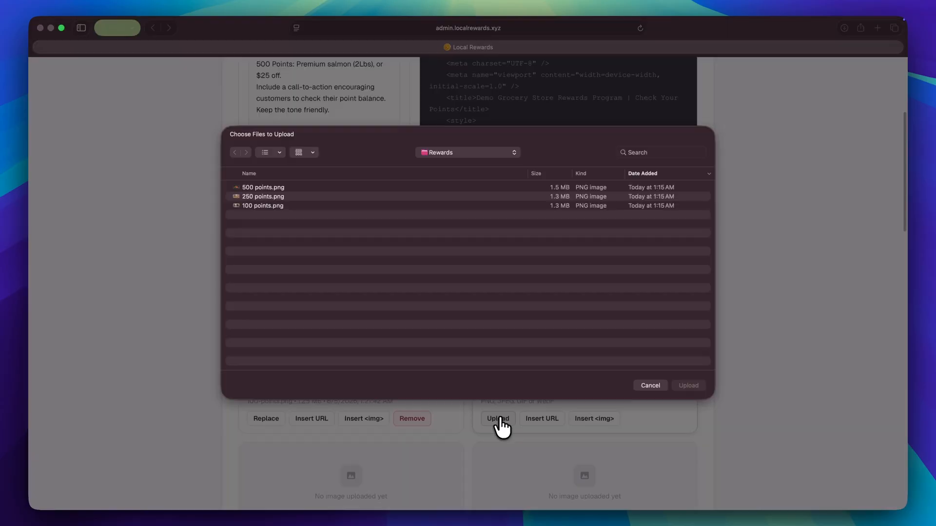
pyautogui.click(326, 196)
pyautogui.click(688, 385)
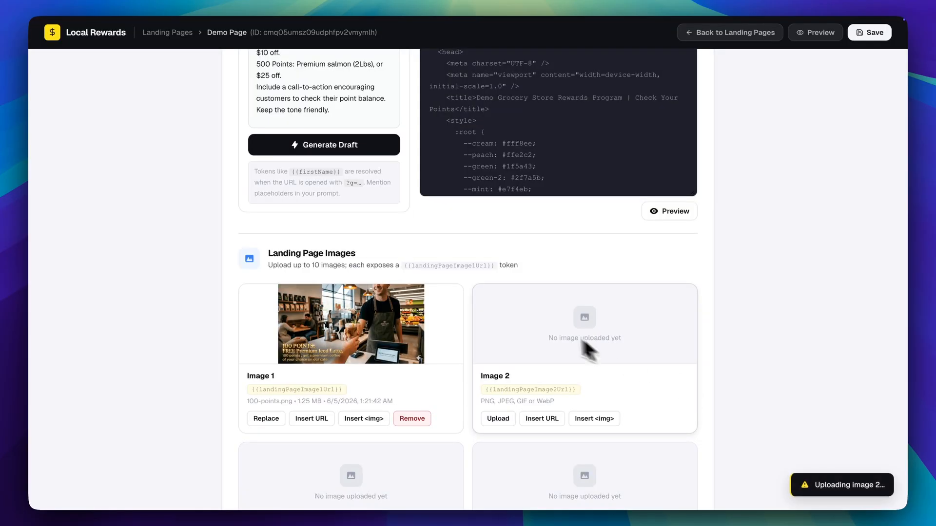
# Upload "500 points.png" from the Rewards folder to the Image 3 slot.
pyautogui.scroll(-3, 466, 300)
pyautogui.scroll(-1, 467, 300)
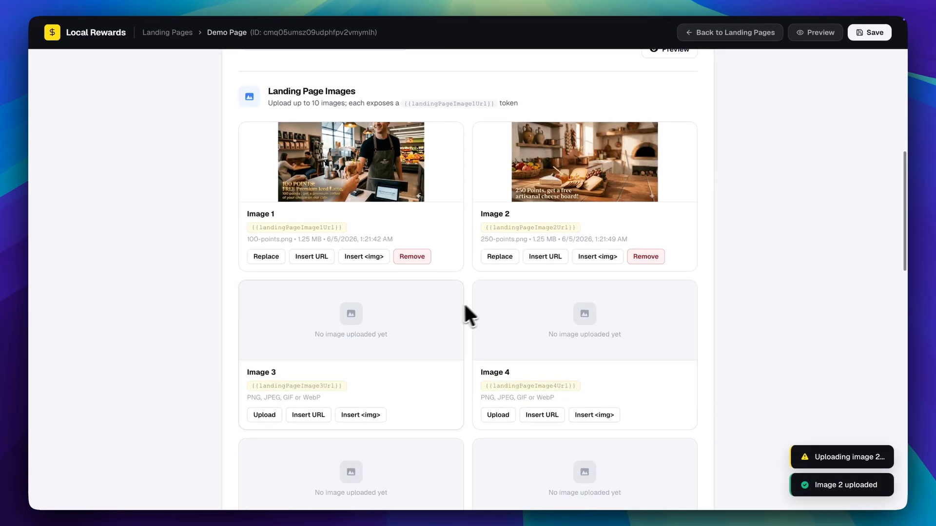
pyautogui.click(273, 415)
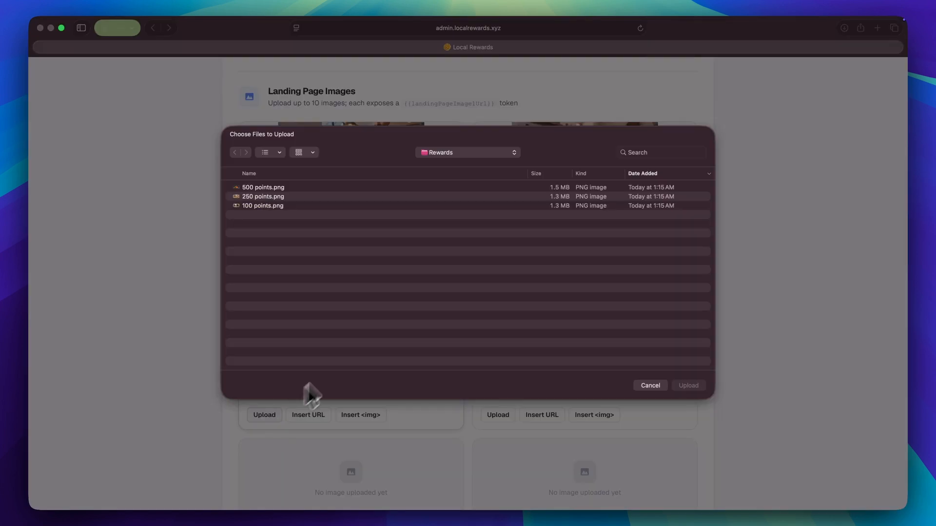
pyautogui.click(319, 198)
pyautogui.click(319, 188)
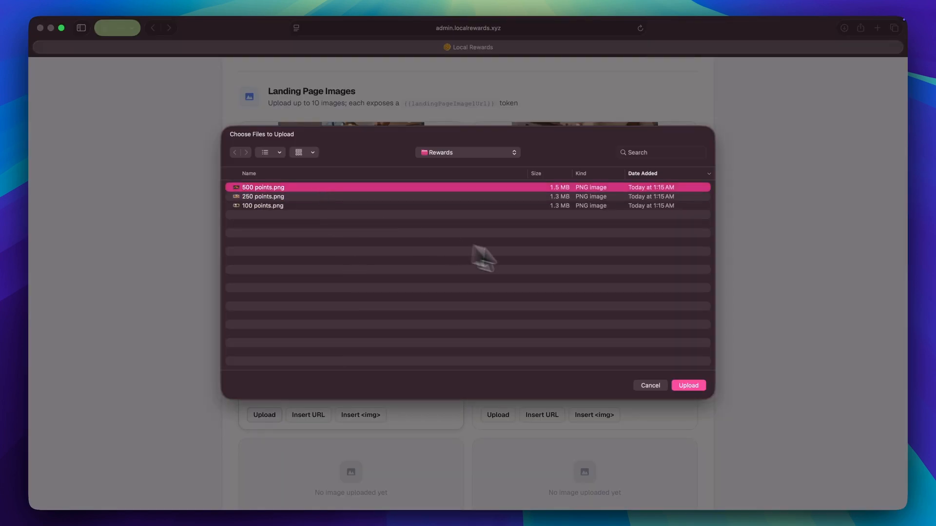
pyautogui.click(690, 385)
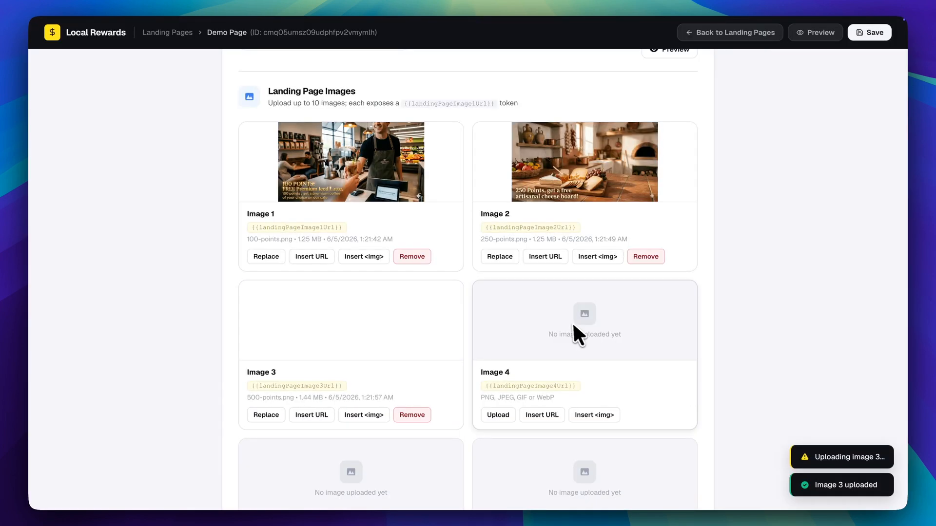
# Look through the generated HTML, including the hero text, balance stats and reward tiers sections.
pyautogui.scroll(8, 476, 285)
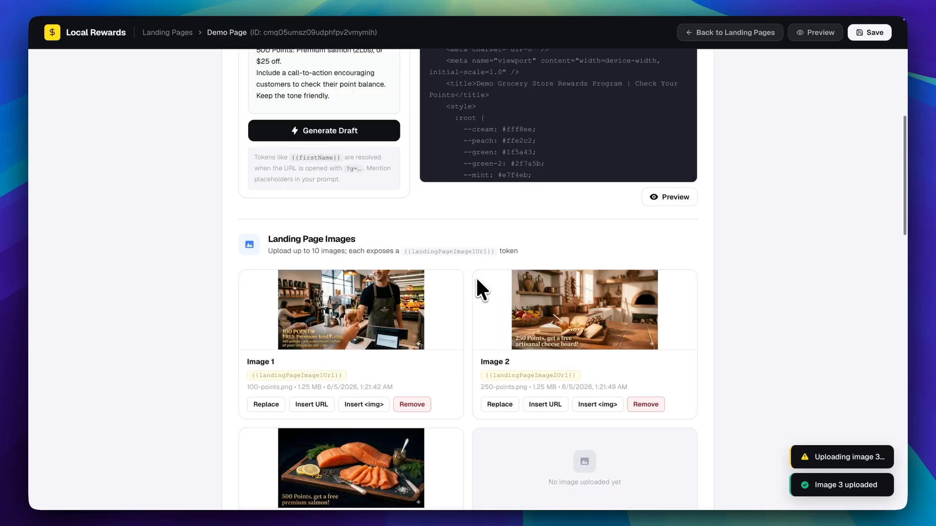
pyautogui.scroll(-10, 575, 322)
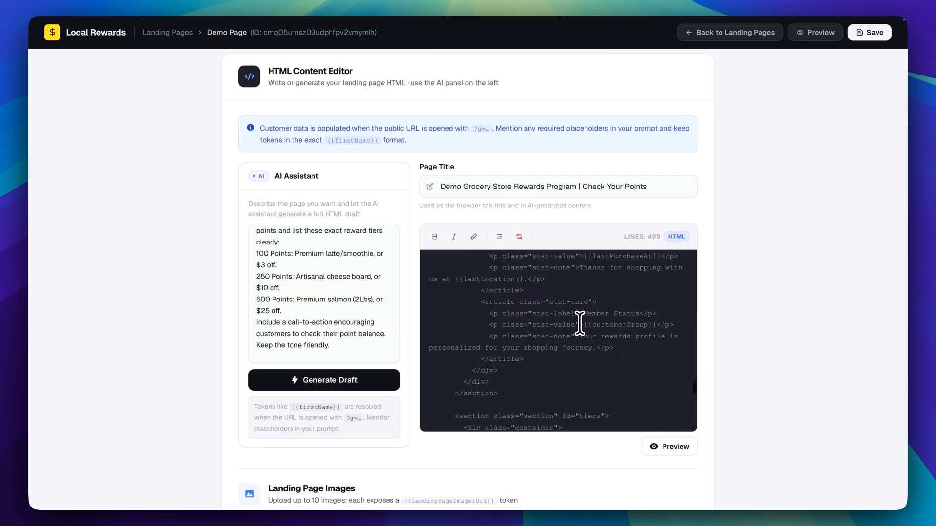
pyautogui.scroll(-3, 580, 323)
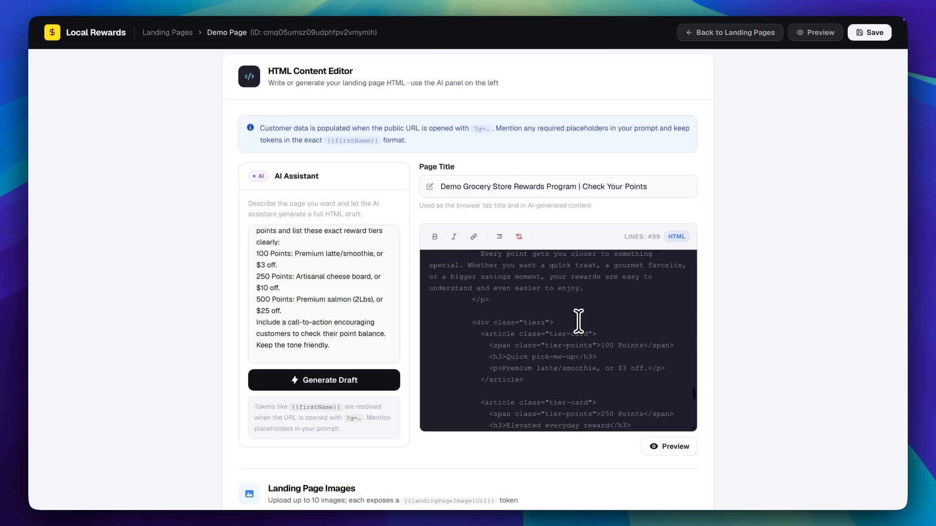
pyautogui.scroll(5, 579, 321)
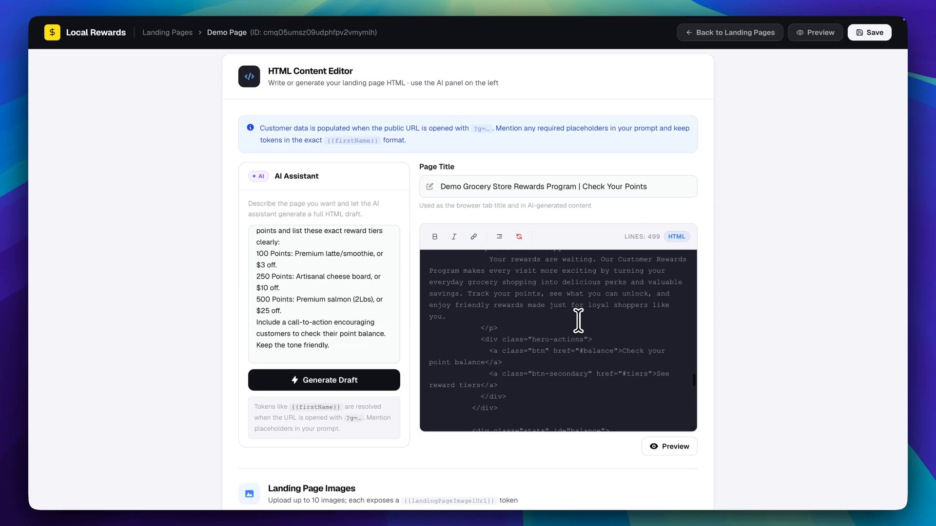
pyautogui.scroll(1, 578, 322)
pyautogui.scroll(-5, 579, 321)
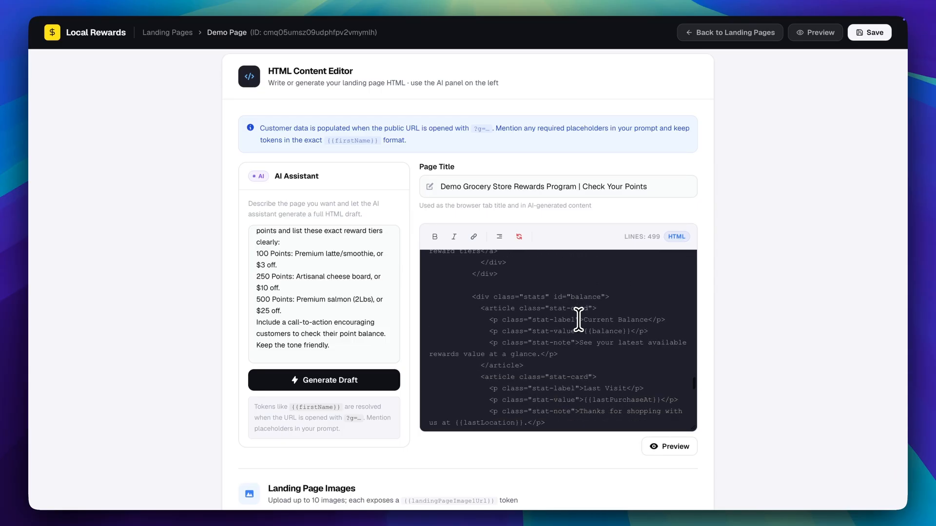
pyautogui.scroll(-5, 579, 321)
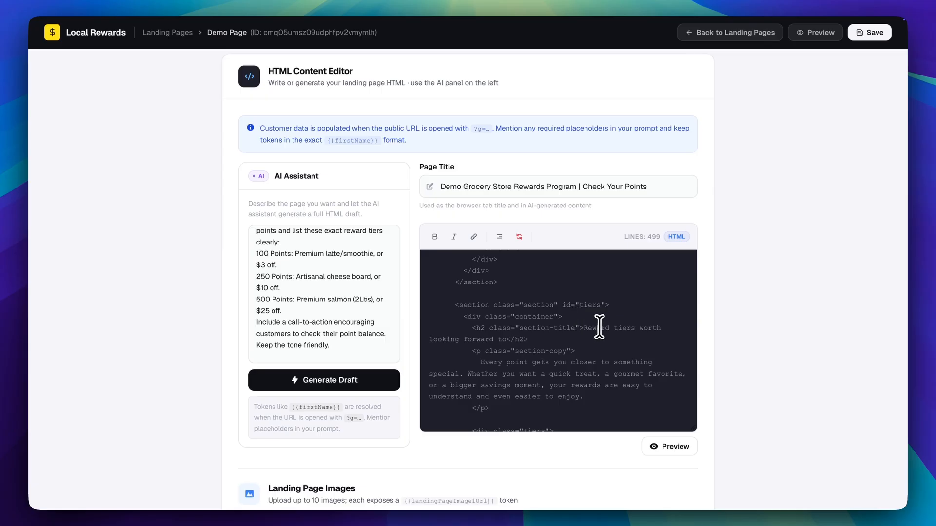
# Insert the Image 1 img tag on a new line above the 100 Points span in its tier-card article.
pyautogui.scroll(-3, 599, 326)
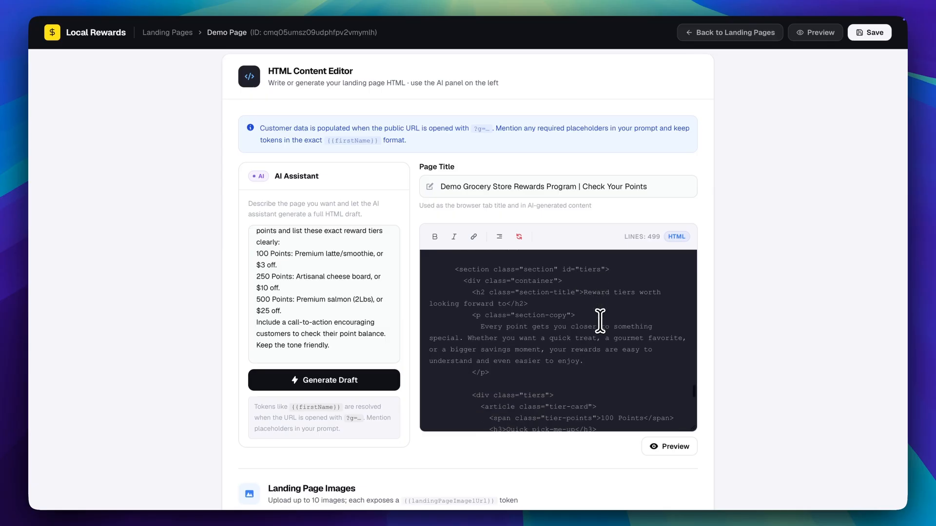
pyautogui.scroll(-3, 600, 321)
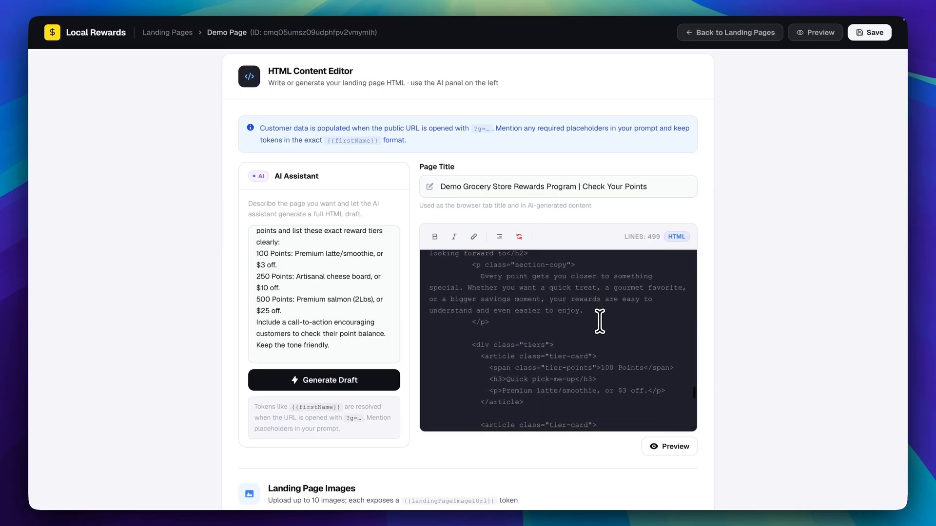
pyautogui.scroll(-2, 599, 321)
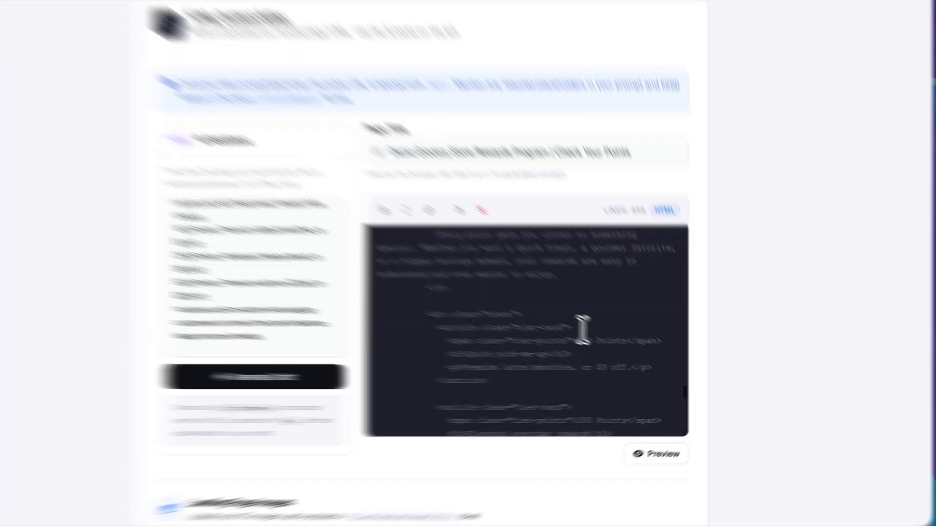
pyautogui.click(606, 338)
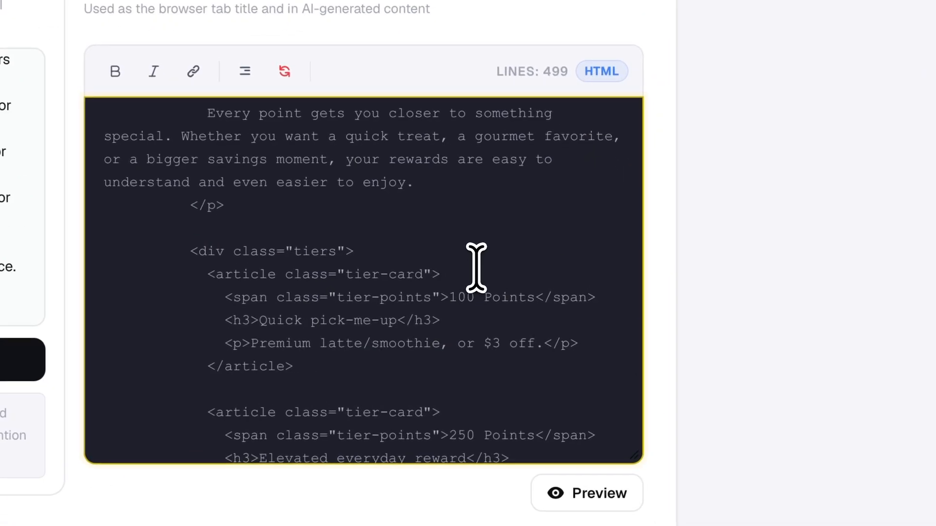
pyautogui.press('Return')
pyautogui.scroll(-2, 751, 293)
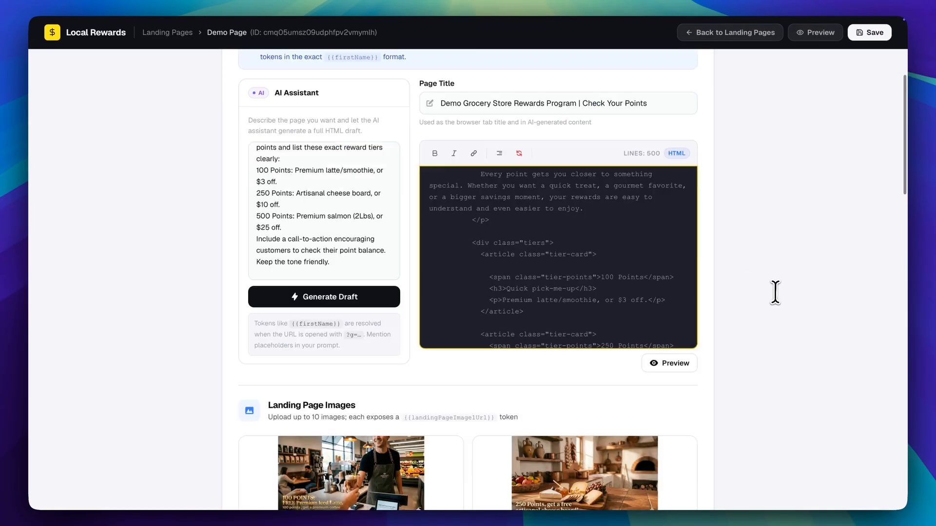
pyautogui.scroll(-2, 775, 292)
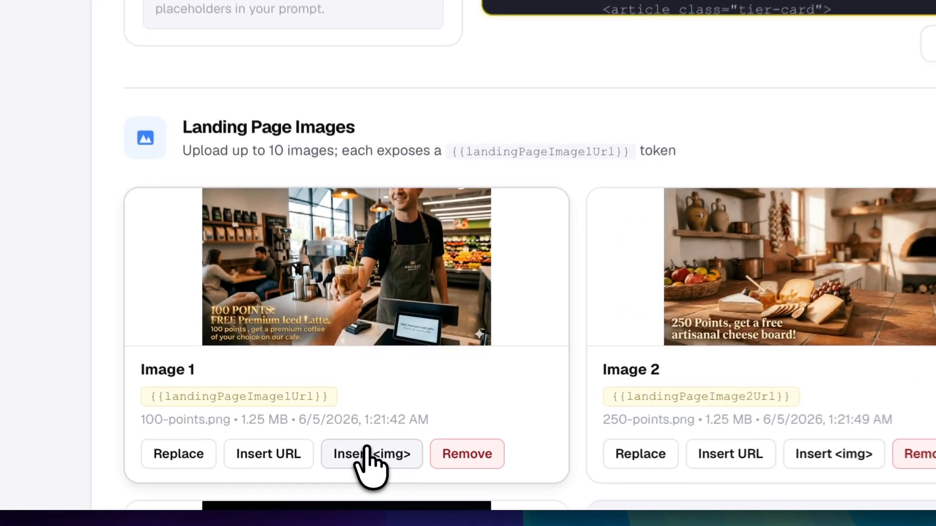
pyautogui.click(362, 482)
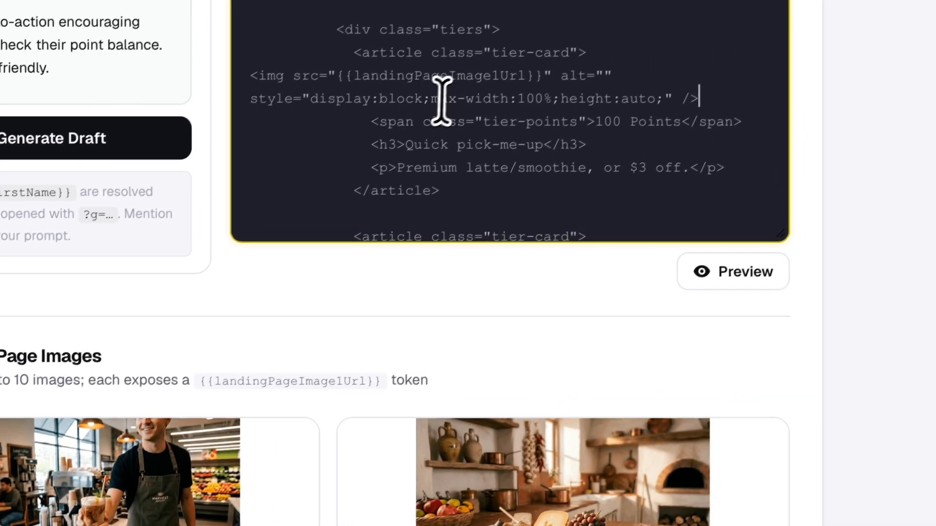
# Insert the Image 2 img tag on a new line above the 250 Points span in its tier-card article.
pyautogui.scroll(-3, 441, 101)
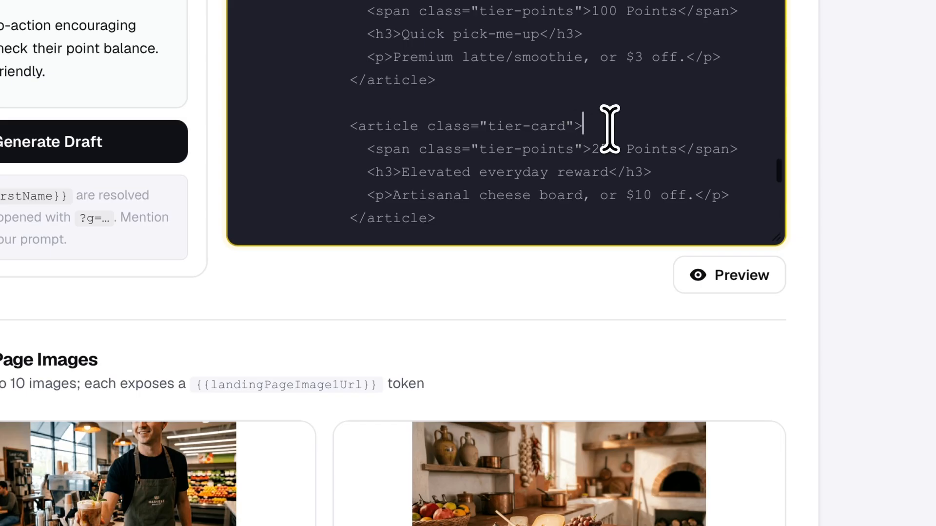
pyautogui.press('Return')
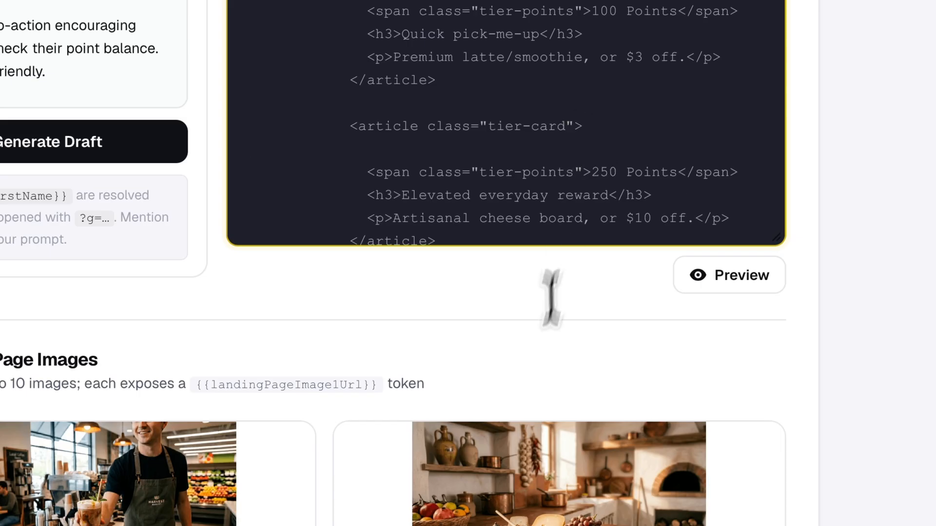
pyautogui.scroll(-5, 551, 298)
pyautogui.click(480, 408)
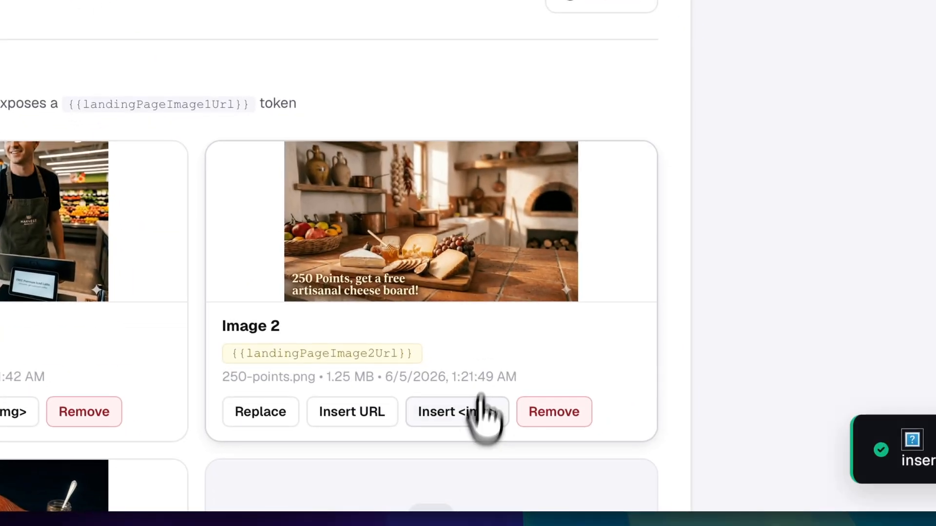
# Insert the Image 3 img tag on a new line above the 500 Points span in its tier-card article.
pyautogui.scroll(-2, 599, 93)
pyautogui.scroll(-1, 599, 92)
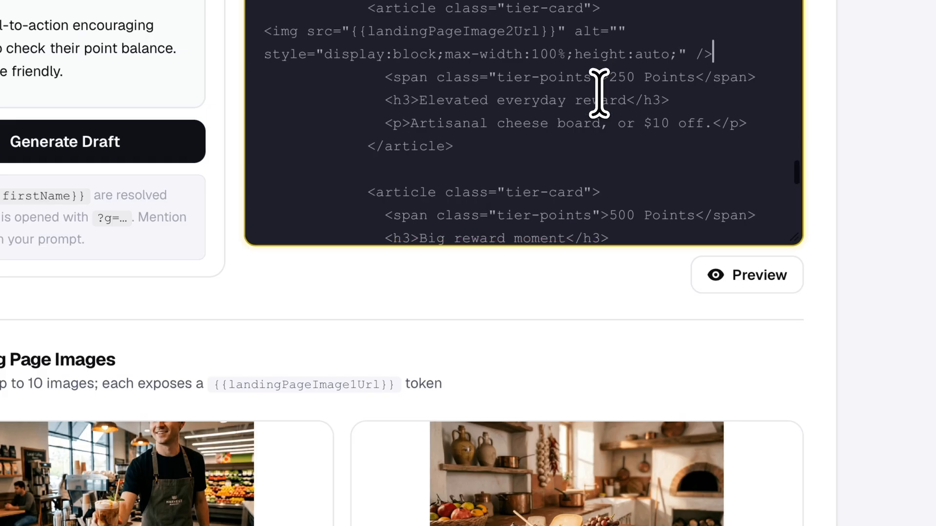
pyautogui.scroll(-2, 599, 92)
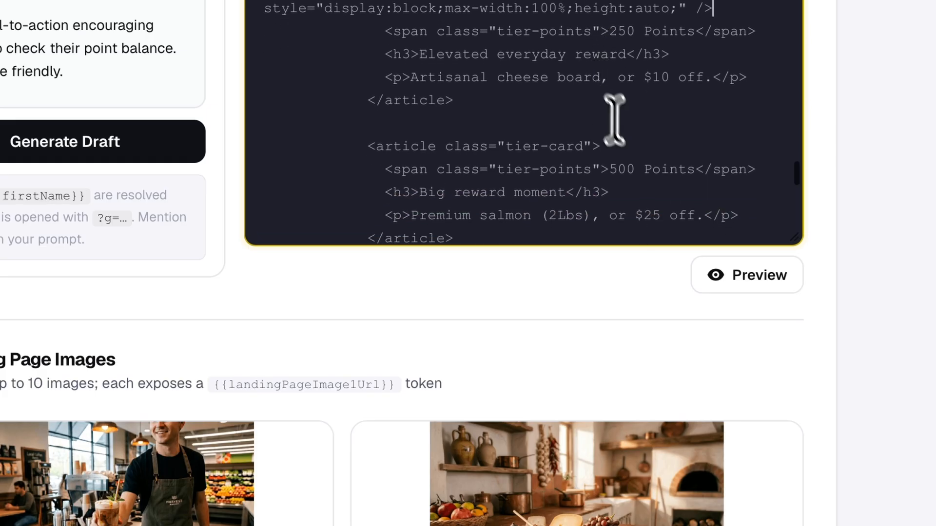
pyautogui.click(640, 148)
pyautogui.press('Return')
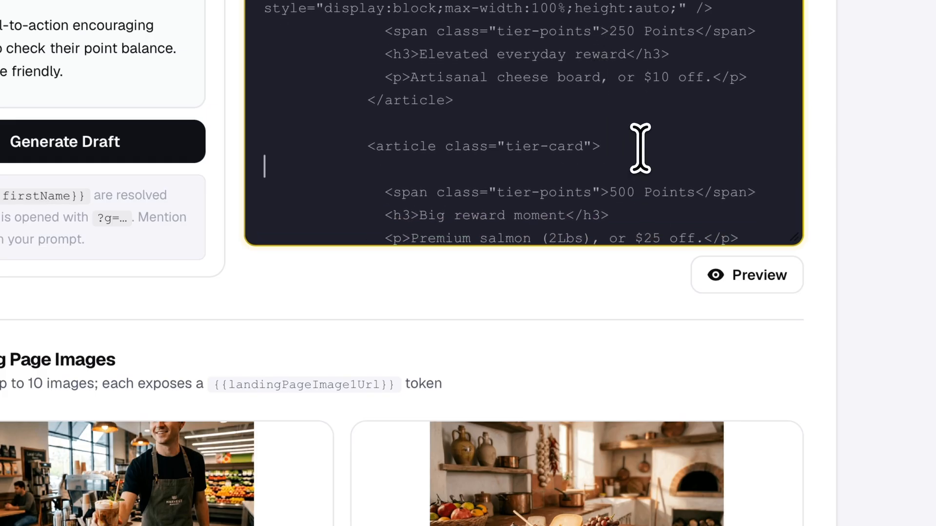
pyautogui.scroll(-2, 378, 320)
pyautogui.scroll(-2, 336, 302)
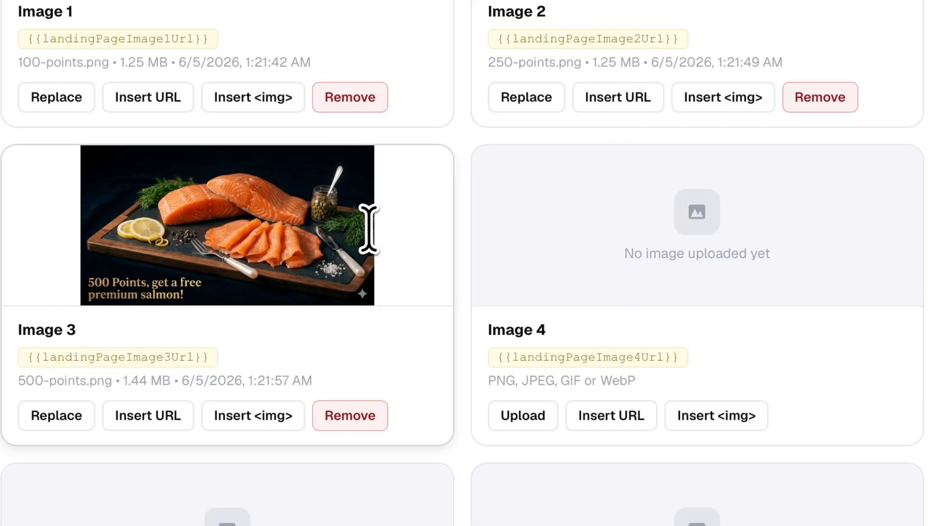
pyautogui.click(251, 416)
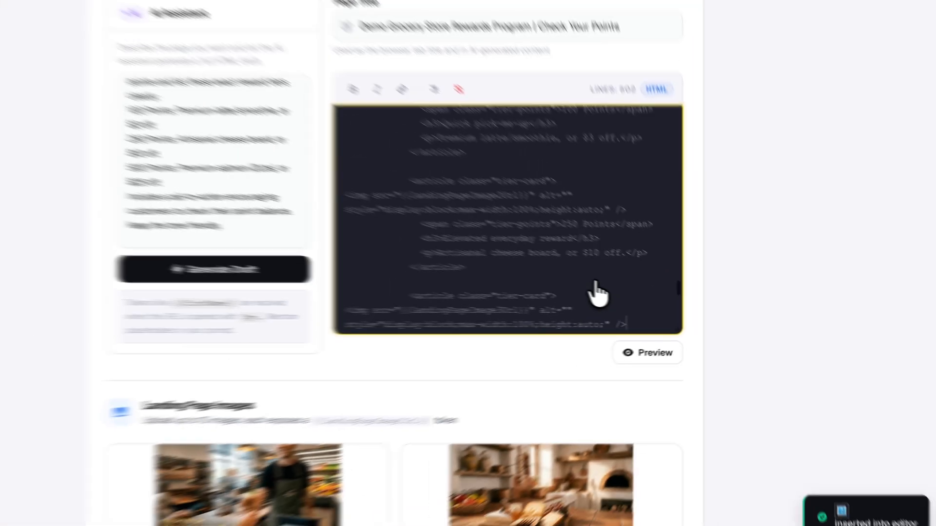
# Preview the landing page and examine the hero, balance stats, reward tier images, points-tracking steps and closing call-to-action.
pyautogui.scroll(-4, 500, 243)
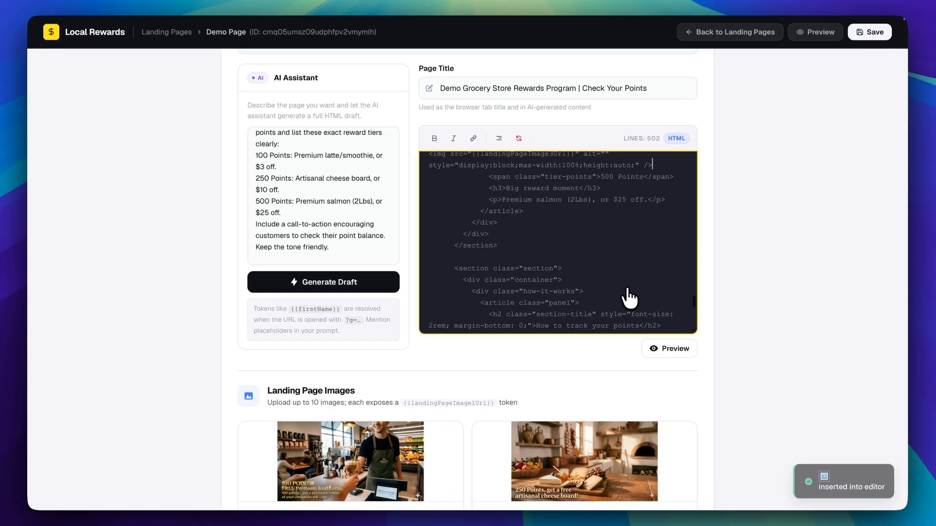
pyautogui.scroll(1, 501, 242)
pyautogui.scroll(3, 629, 295)
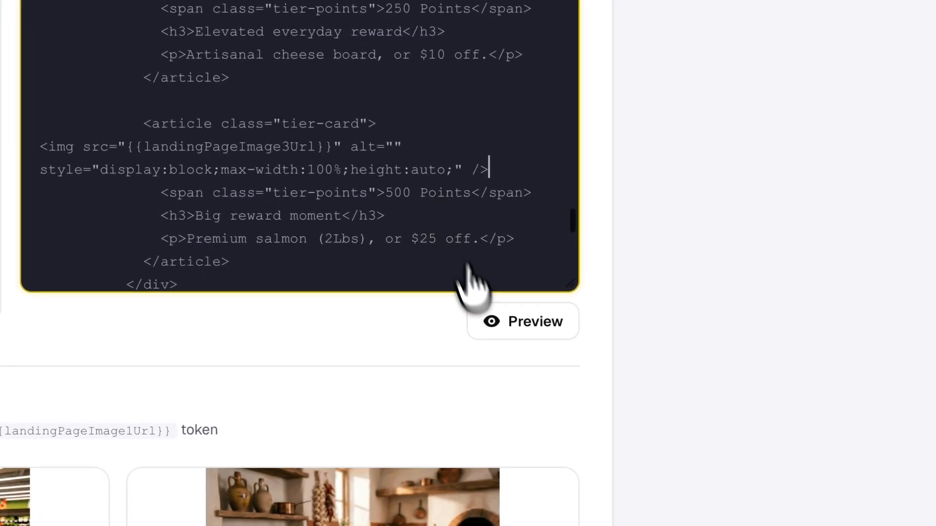
pyautogui.click(492, 325)
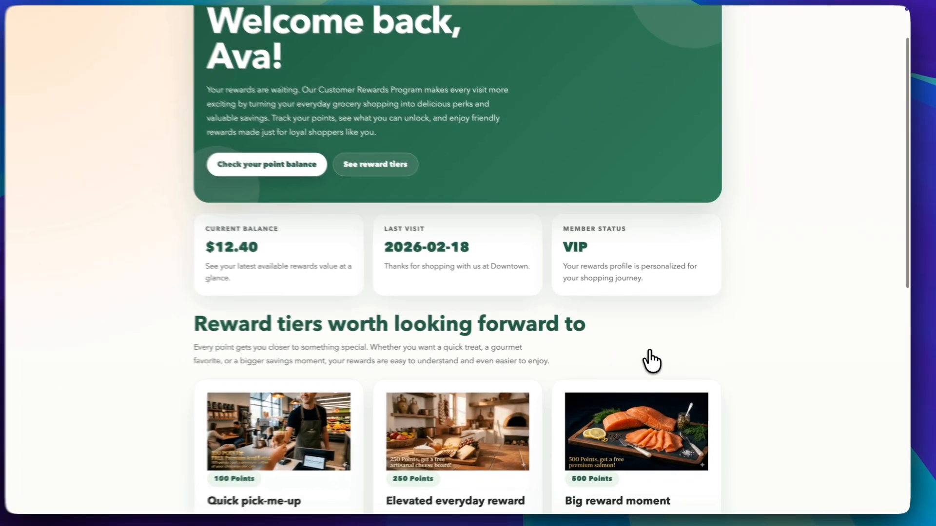
pyautogui.scroll(2, 652, 361)
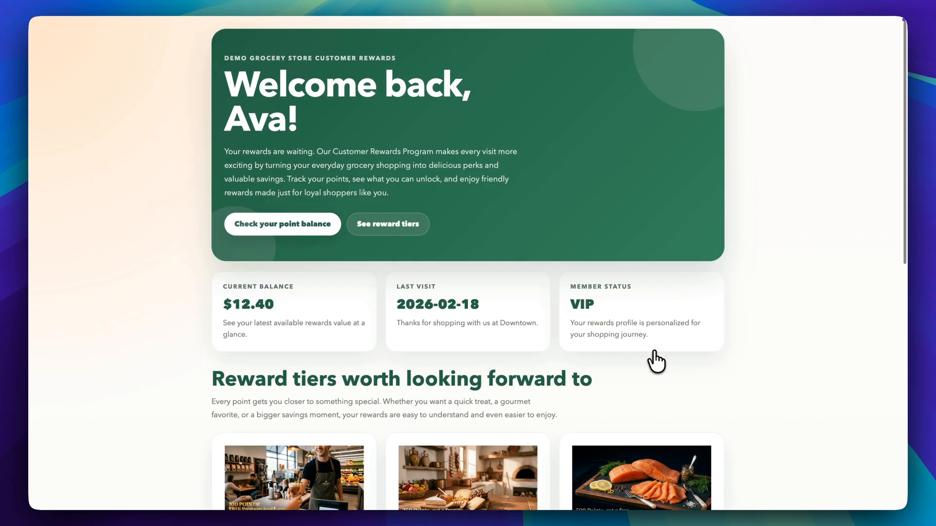
pyautogui.scroll(-5, 655, 361)
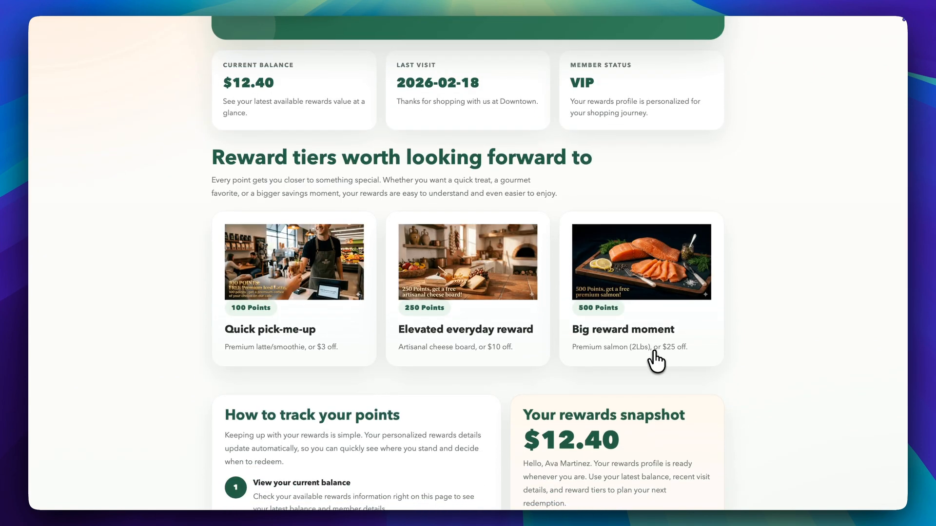
pyautogui.scroll(-1, 656, 361)
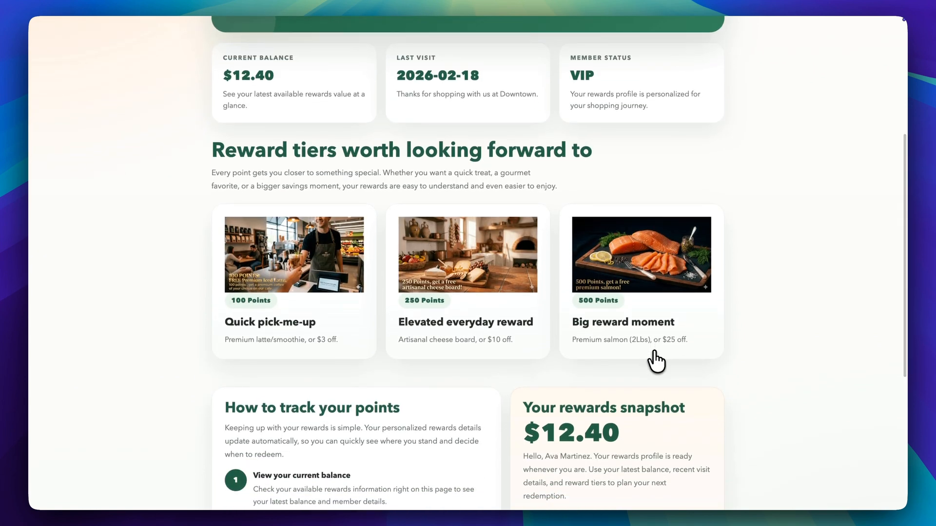
pyautogui.scroll(-1, 655, 360)
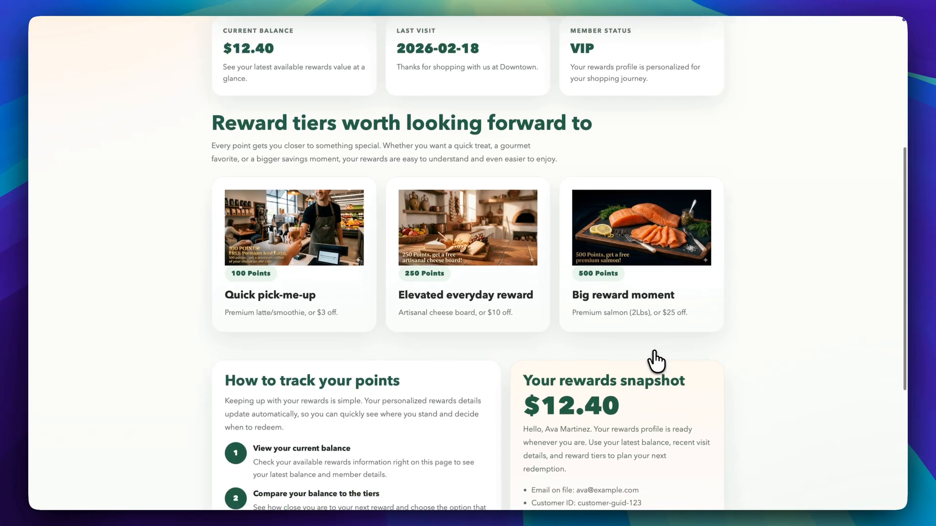
pyautogui.scroll(-3, 656, 361)
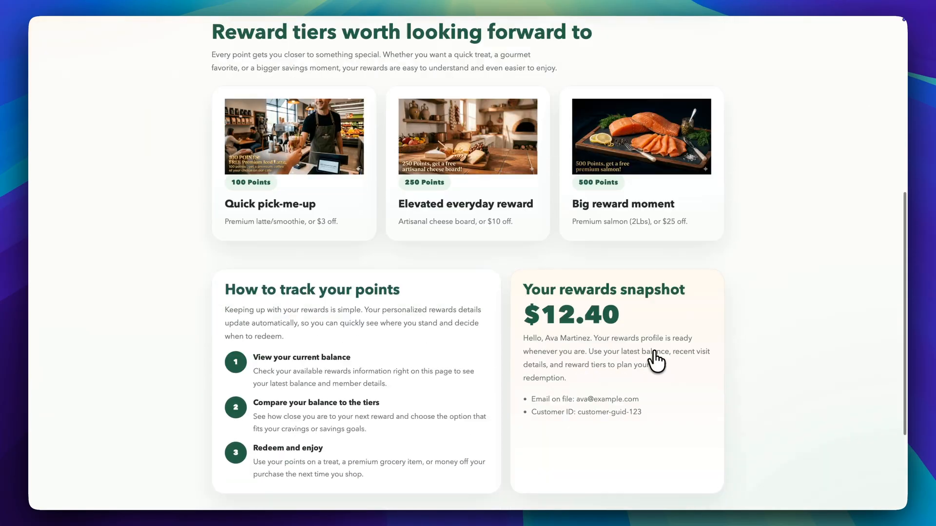
pyautogui.scroll(-1, 655, 361)
pyautogui.scroll(-2, 656, 361)
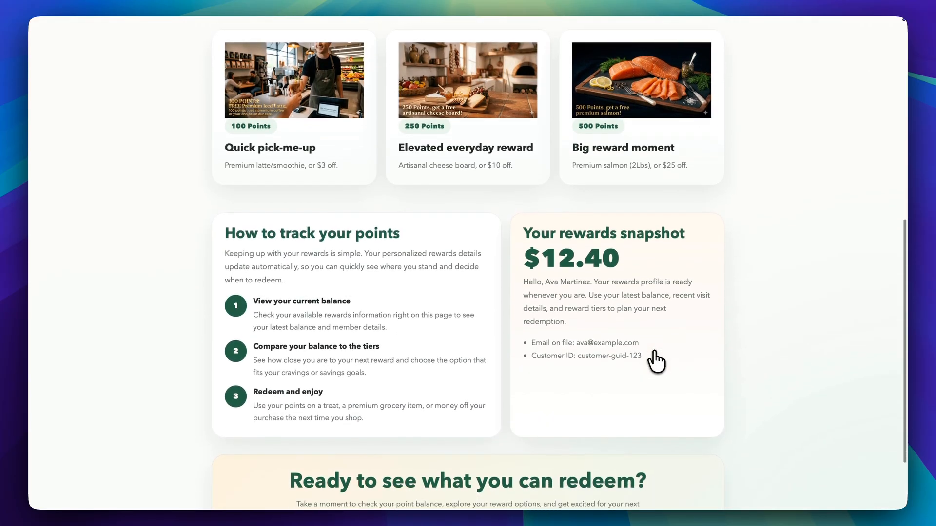
pyautogui.scroll(-2, 656, 361)
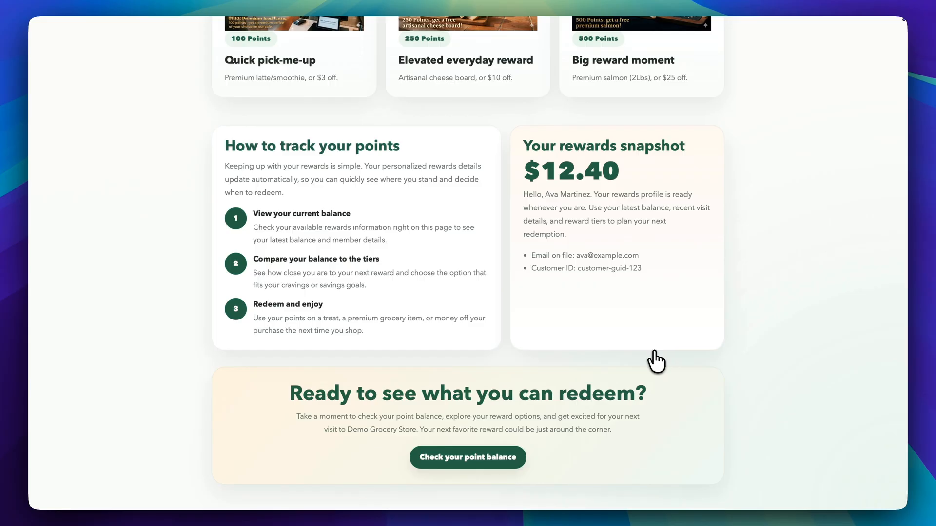
pyautogui.scroll(7, 656, 361)
pyautogui.scroll(9, 653, 360)
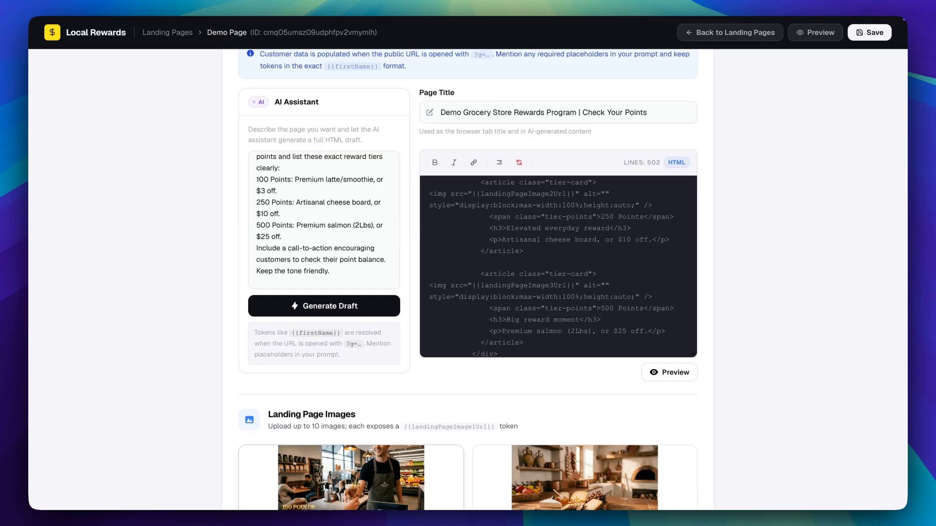
# Continue from the HTML content stage, past the image slots and supported placeholders, to the Review & Publish stage.
pyautogui.scroll(-9, 679, 385)
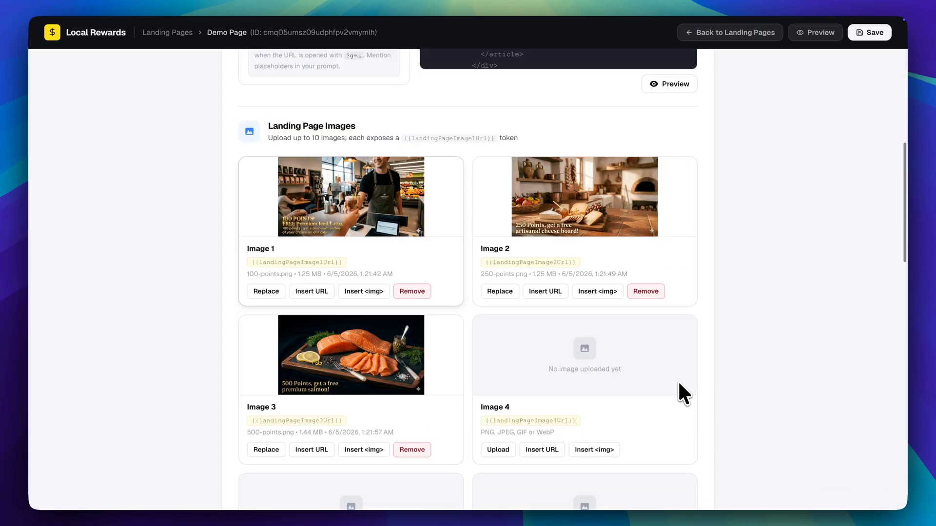
pyautogui.scroll(2, 679, 383)
pyautogui.scroll(-15, 679, 383)
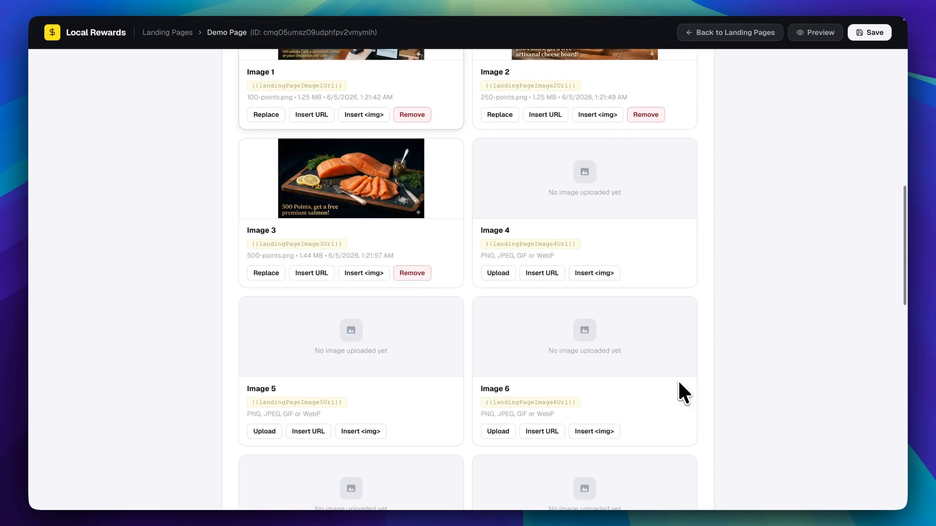
pyautogui.scroll(-15, 679, 382)
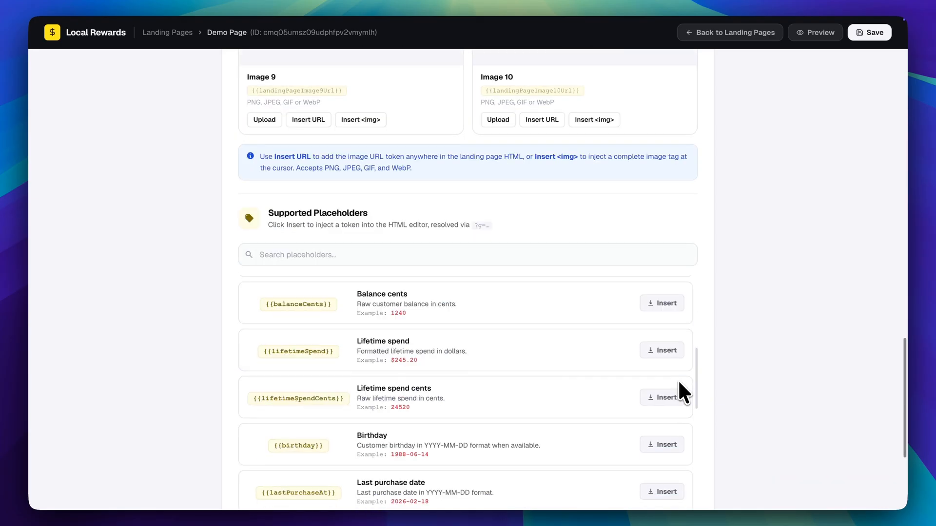
pyautogui.scroll(-10, 680, 380)
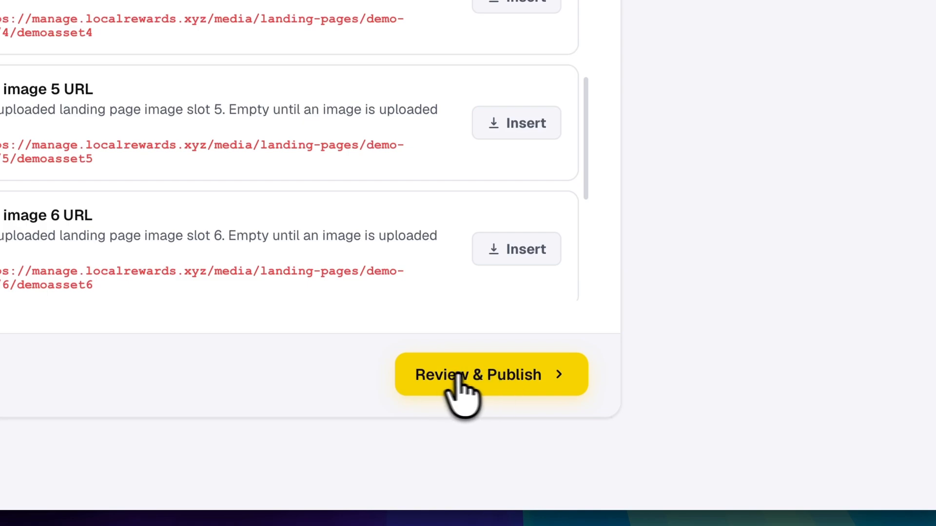
pyautogui.click(493, 378)
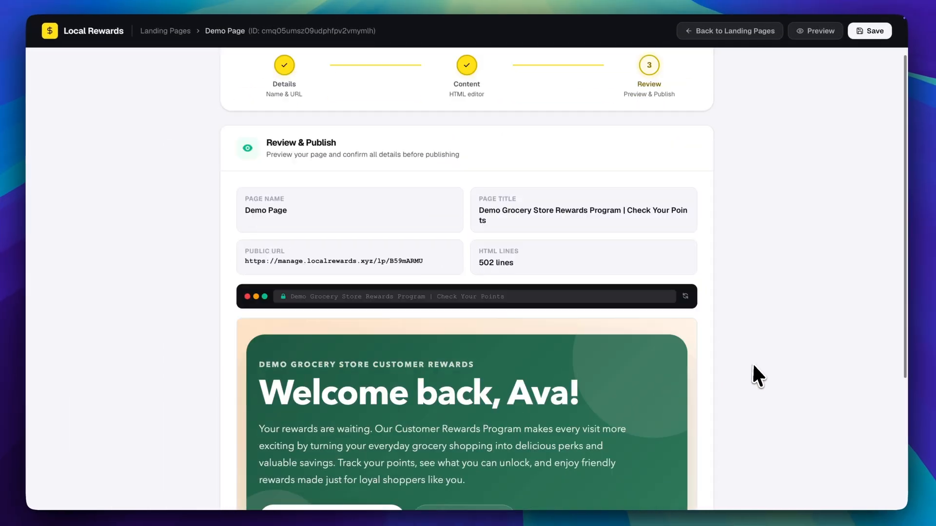
# Review the page details and the embedded preview of the reward tier images, and publish Demo Page.
pyautogui.scroll(3, 756, 366)
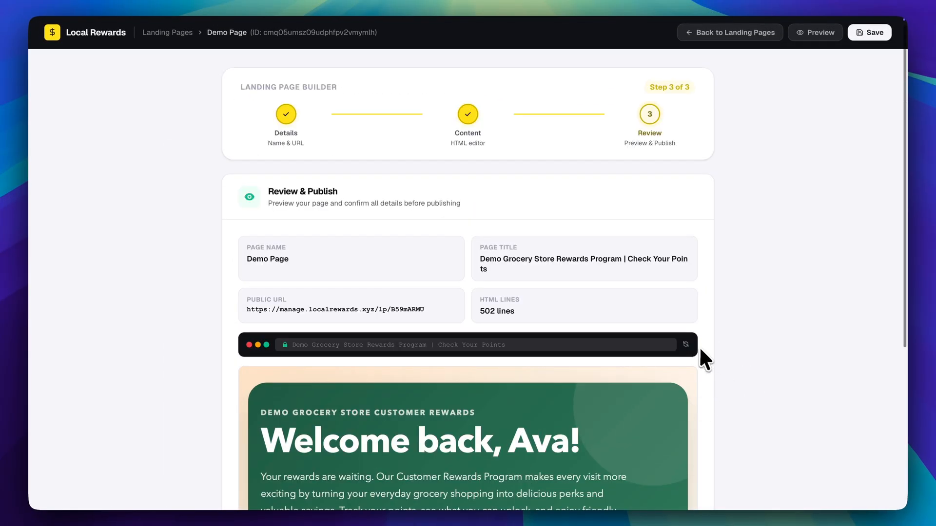
pyautogui.scroll(-6, 698, 349)
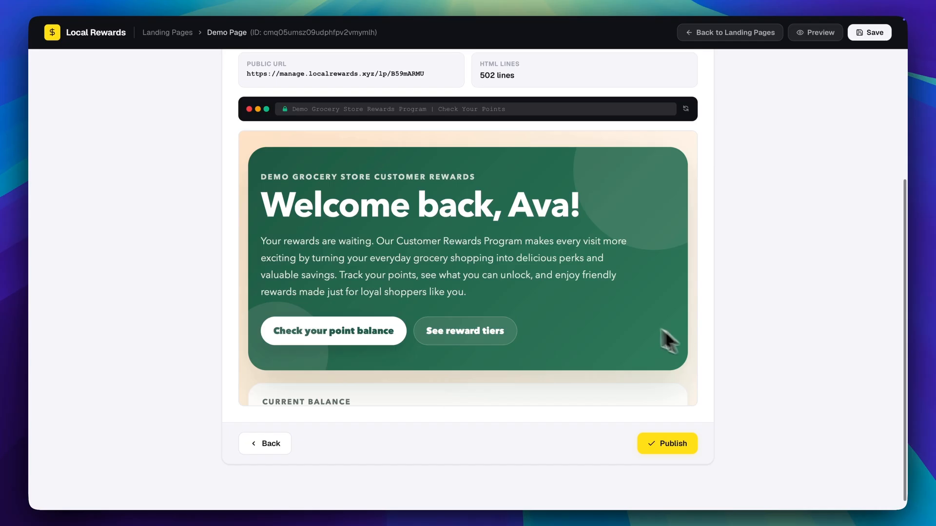
pyautogui.scroll(-10, 606, 312)
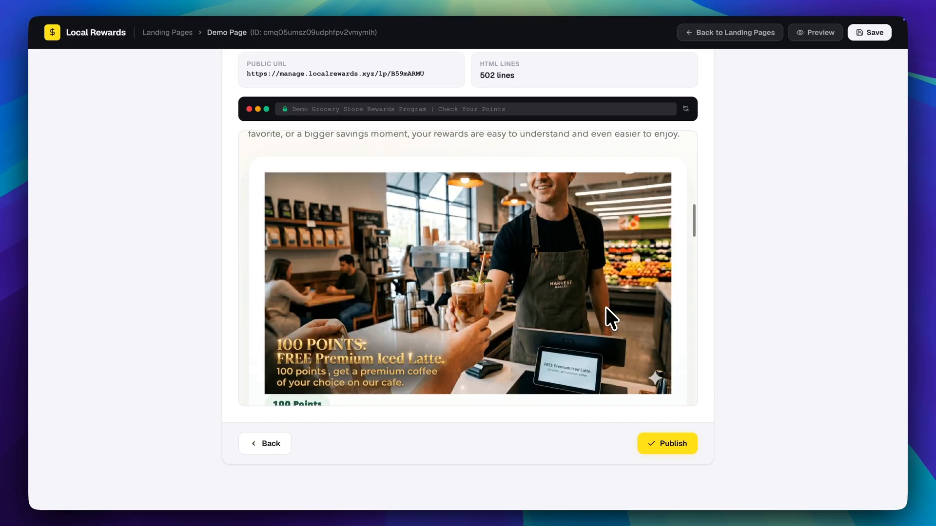
pyautogui.scroll(-5, 606, 309)
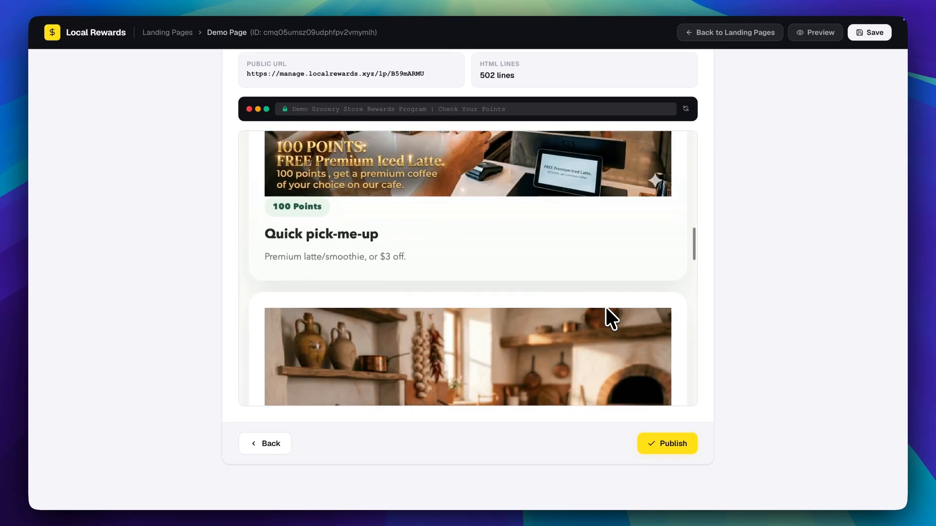
pyautogui.scroll(-3, 605, 306)
pyautogui.scroll(-1, 605, 306)
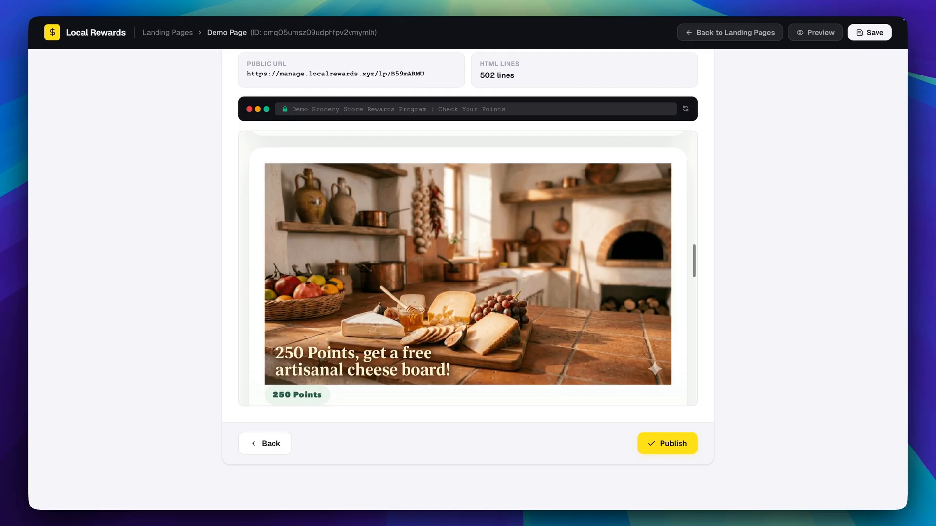
pyautogui.scroll(-2, 604, 305)
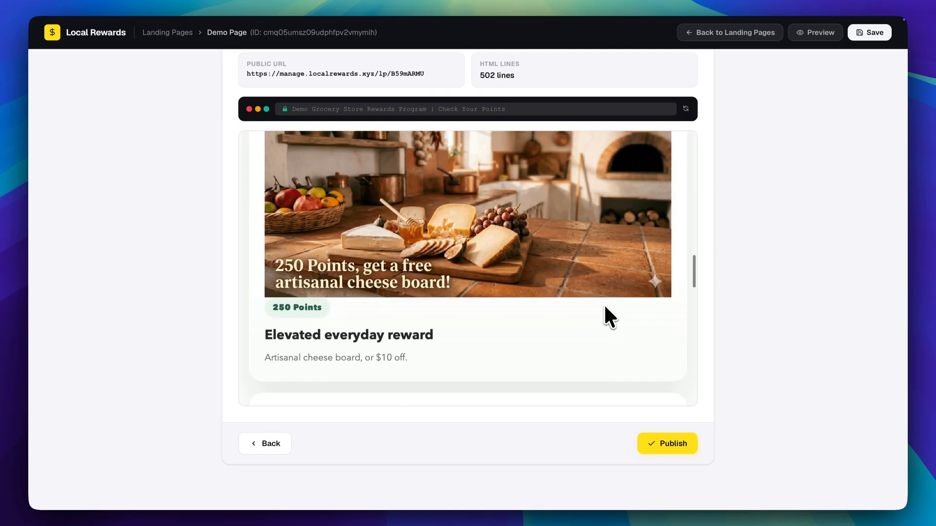
pyautogui.scroll(-1, 605, 307)
pyautogui.scroll(-5, 605, 316)
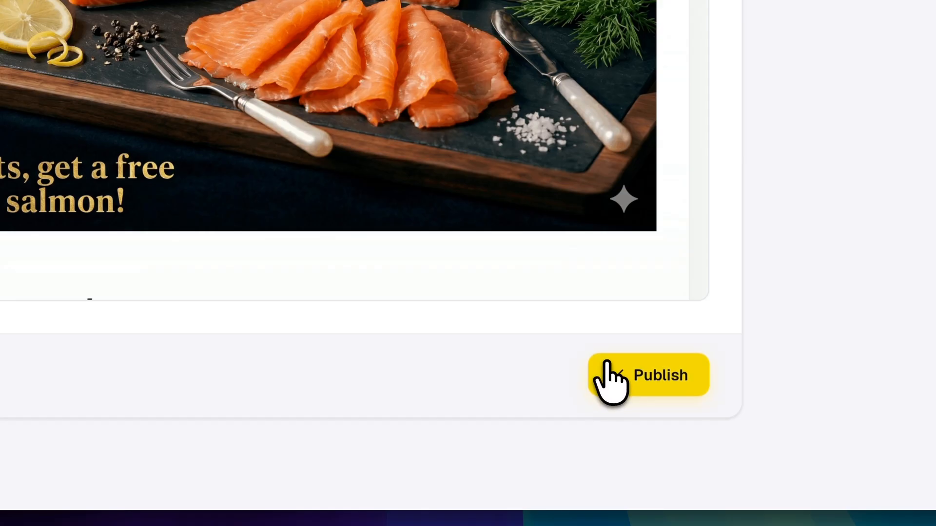
pyautogui.click(619, 376)
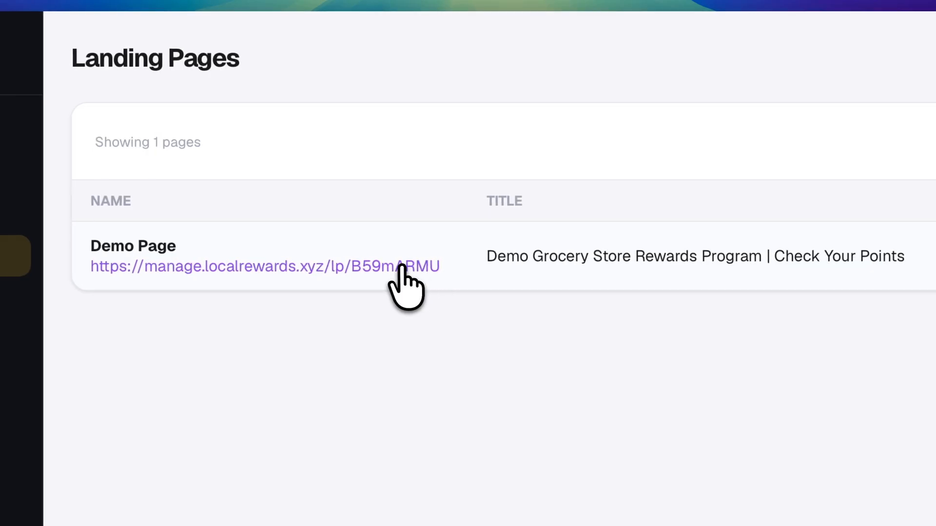
# Open Demo Page's public URL from the landing pages list and look through the live page's sections.
pyautogui.click(400, 268)
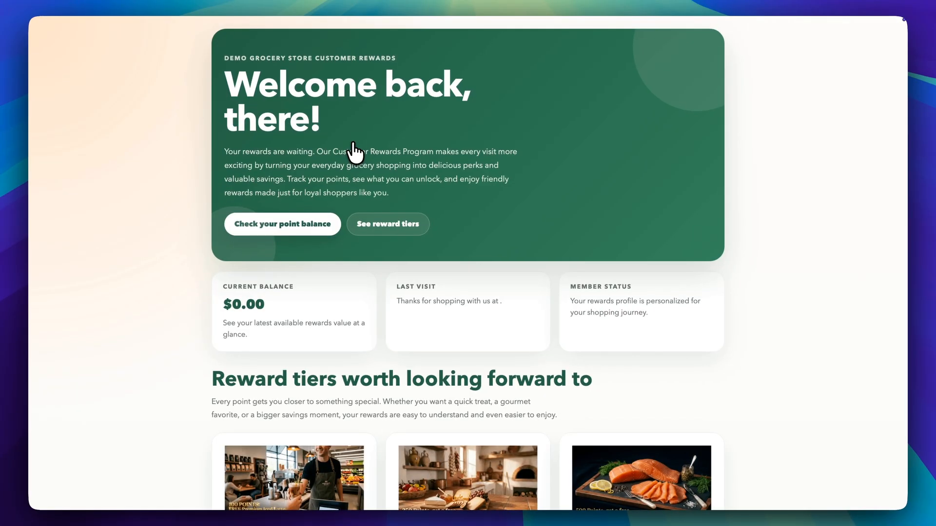
pyautogui.scroll(-5, 354, 159)
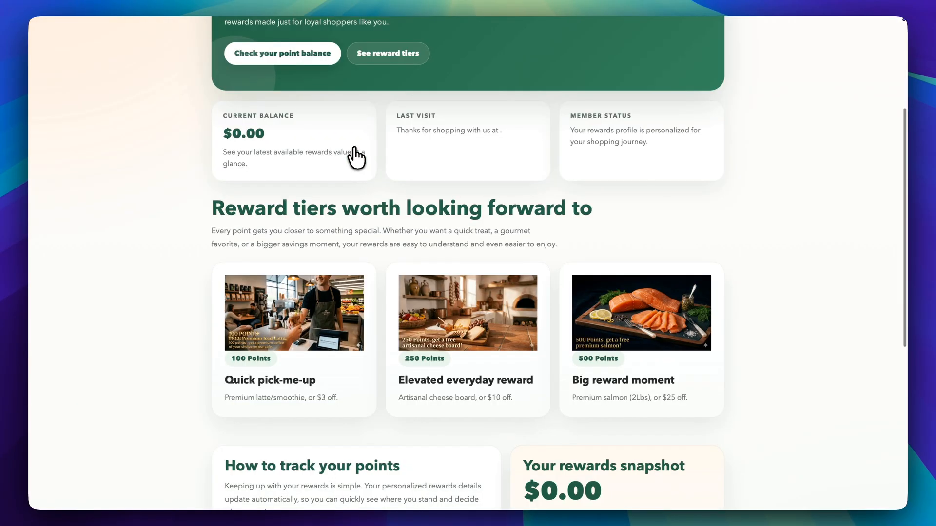
pyautogui.scroll(-3, 355, 156)
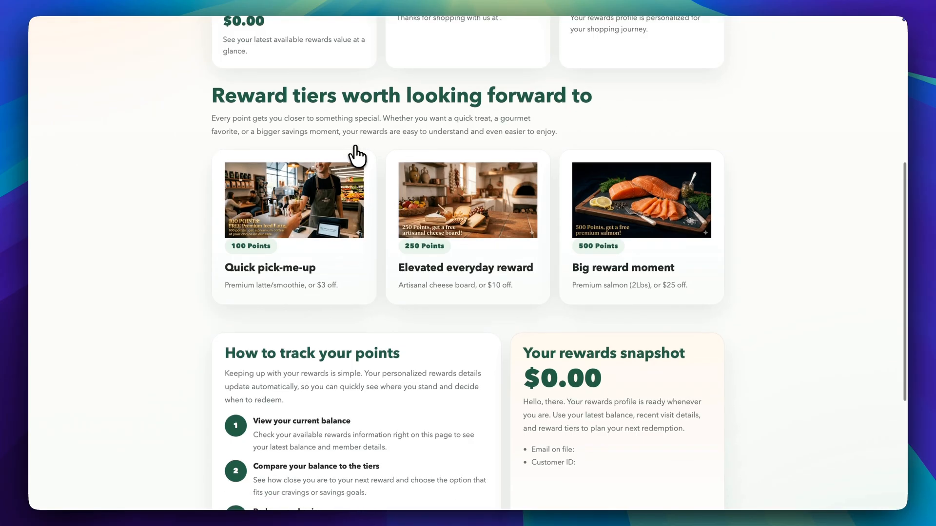
pyautogui.scroll(-3, 357, 155)
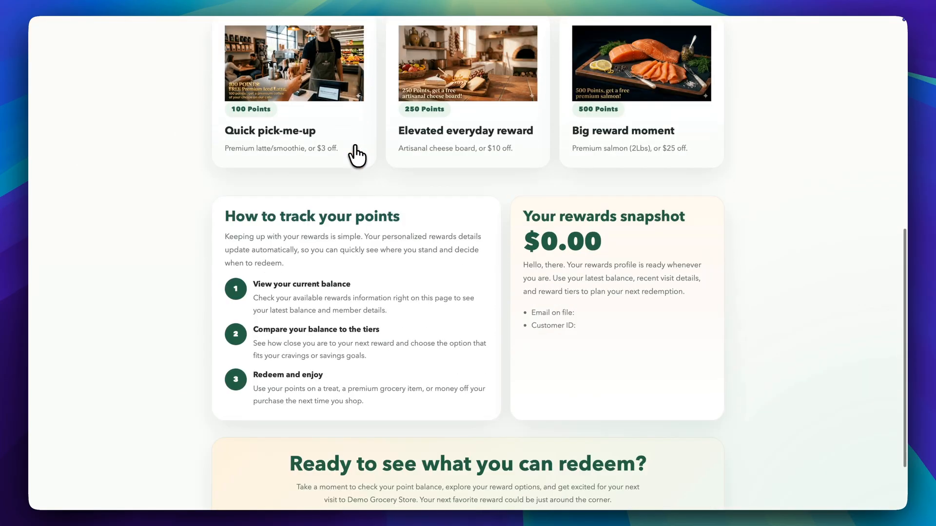
pyautogui.scroll(8, 357, 155)
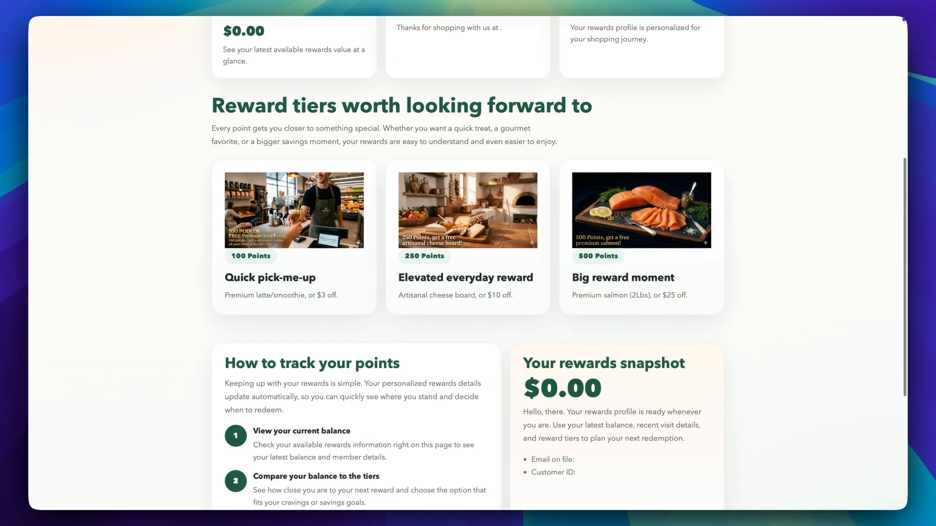
pyautogui.scroll(2, 357, 155)
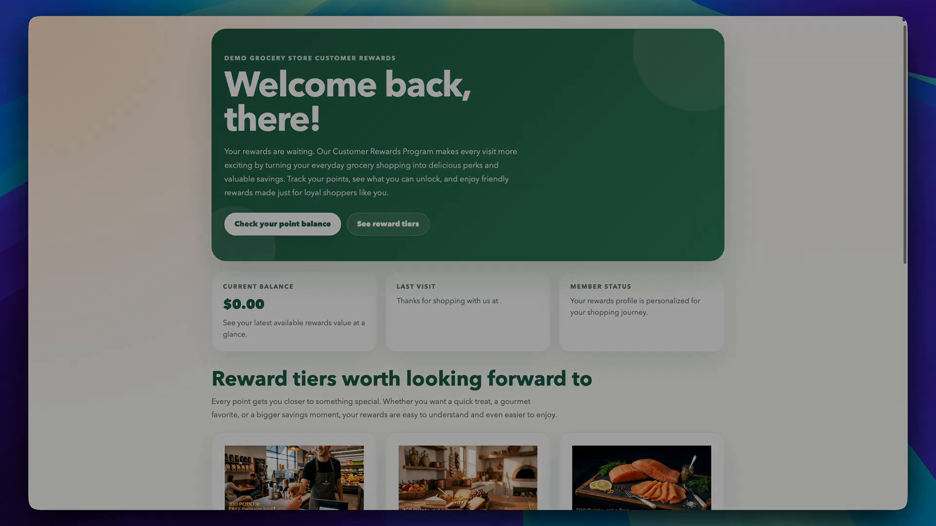